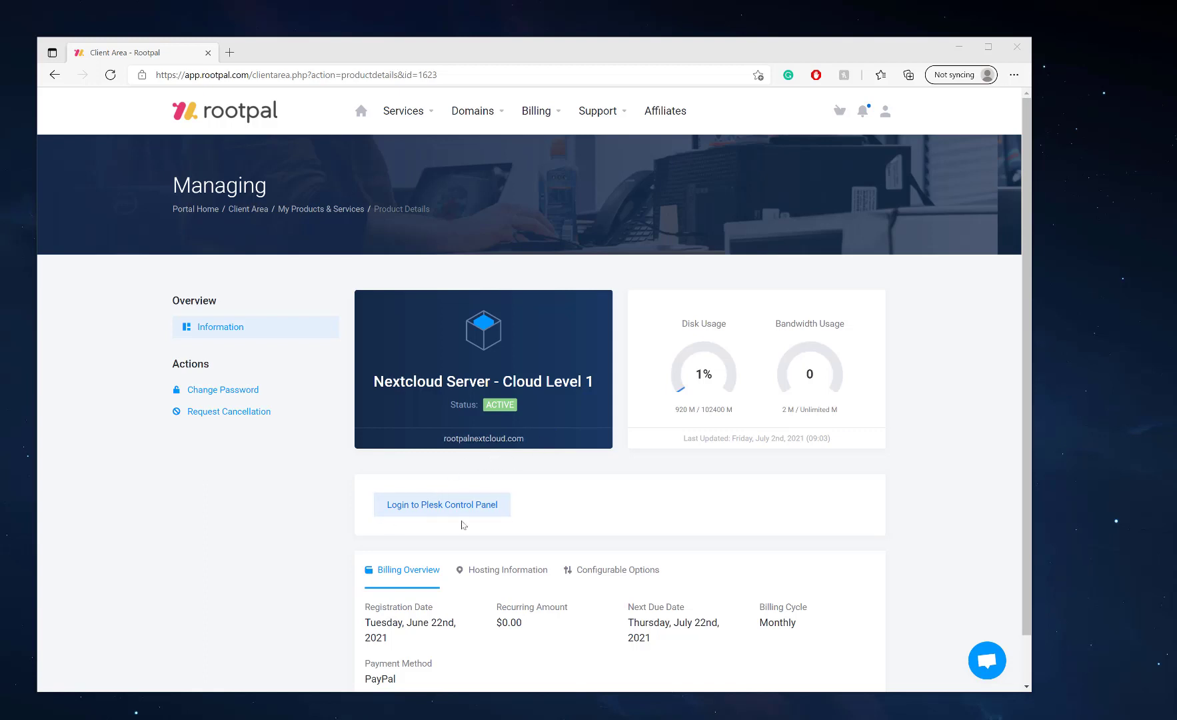
- Log in to the Plesk control panel, open its Nextcloud instance page, and log in to Nextcloud as admin
left_click(438, 510)
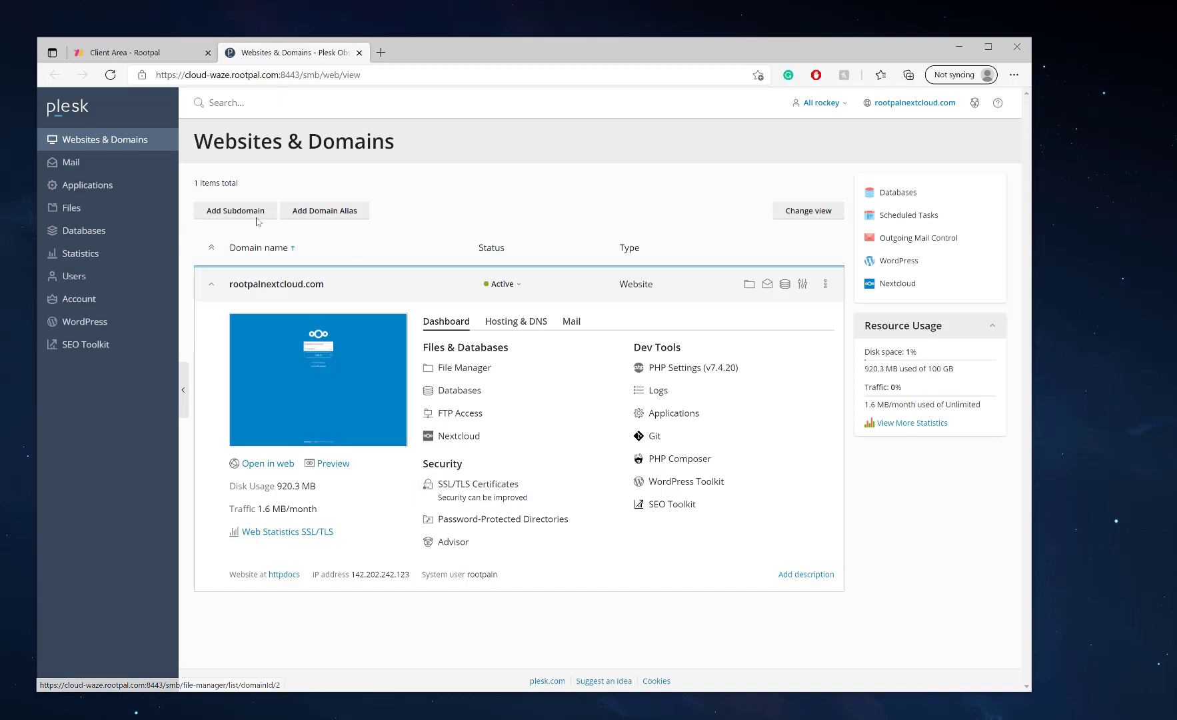
left_click(469, 442)
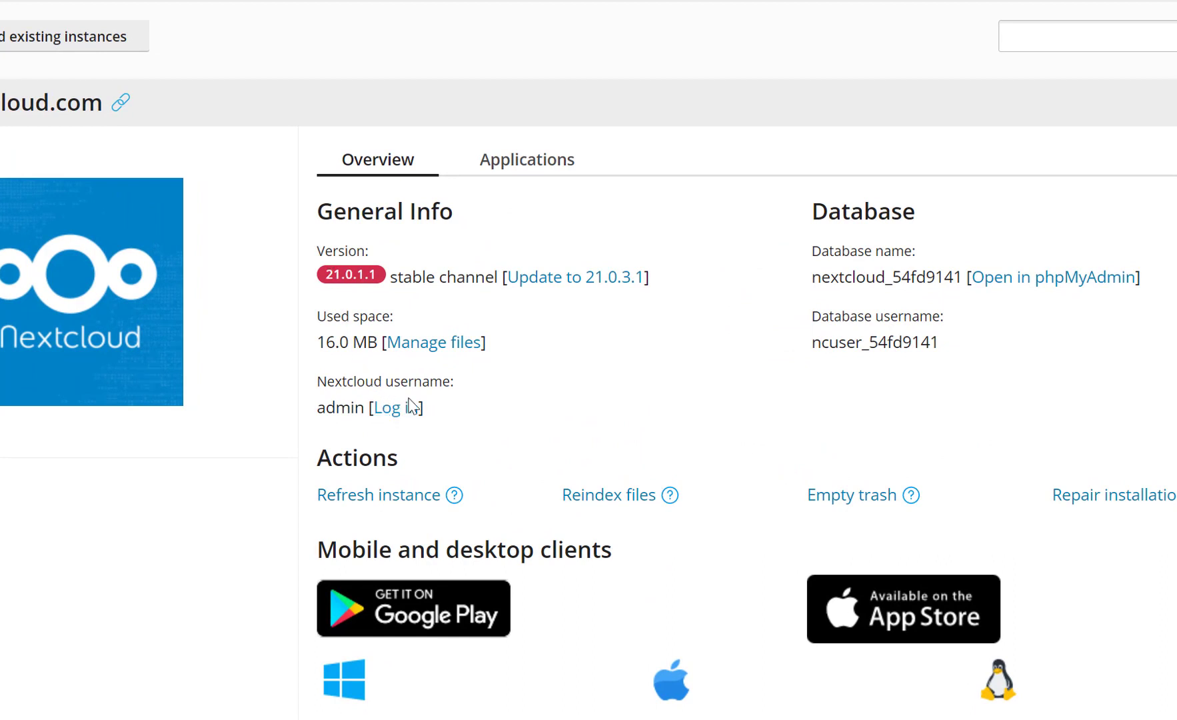
left_click(409, 414)
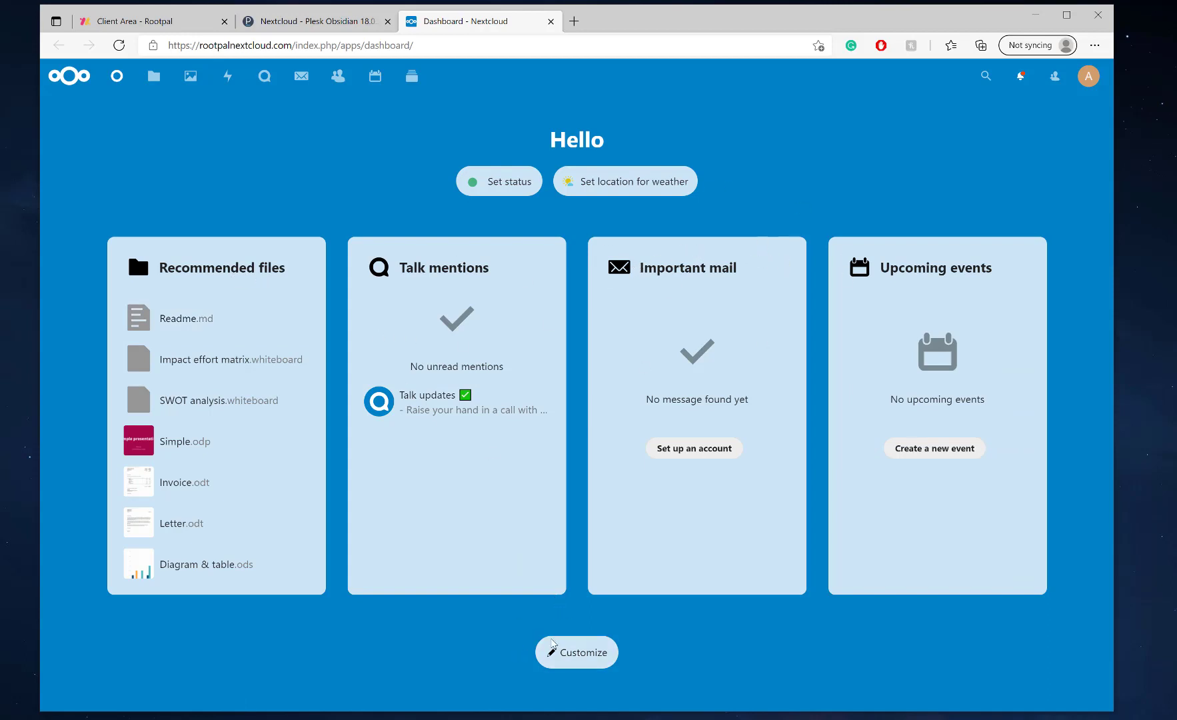
- Review the dashboard's customization options for widgets and background images, and close them without changes
left_click(569, 658)
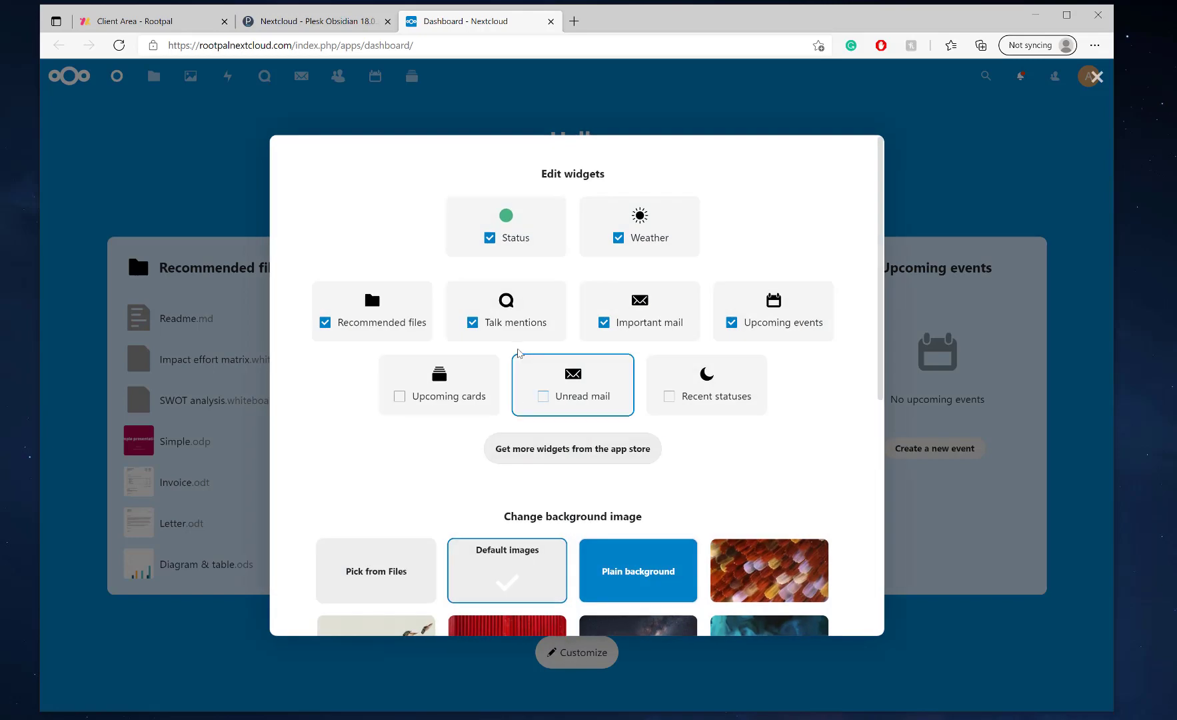
scroll(458, 319, "down", 1)
scroll(460, 320, "up", 1)
scroll(561, 388, "down", 6)
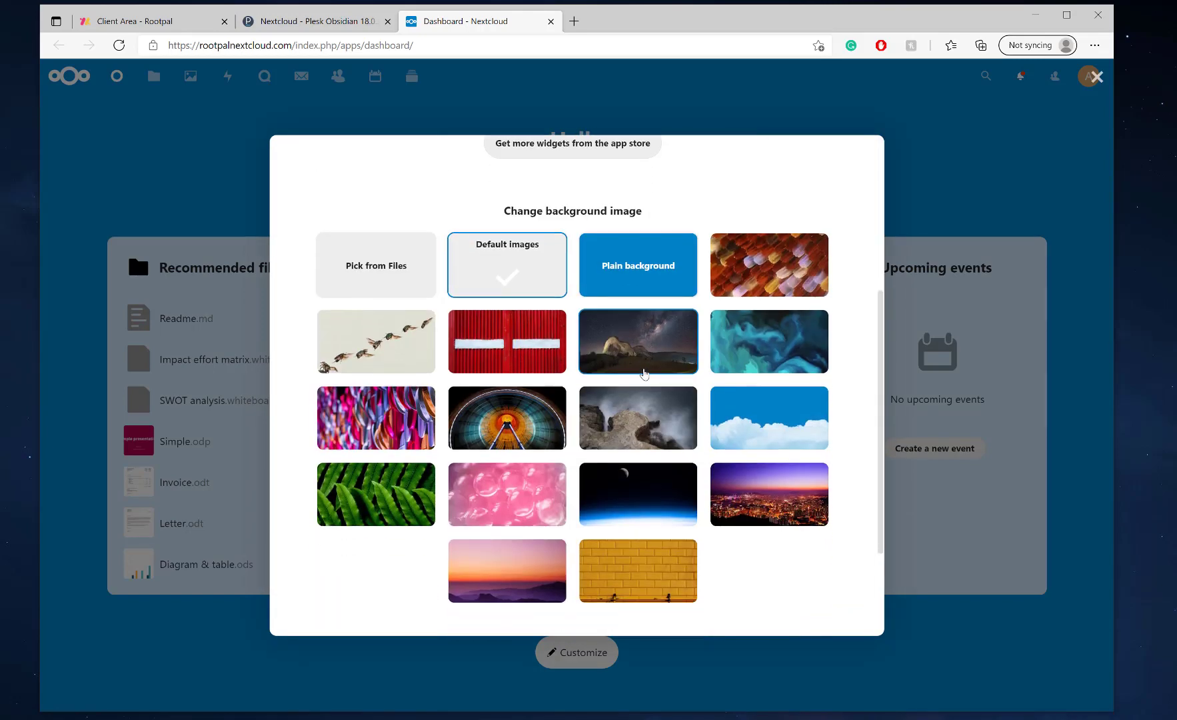
scroll(545, 413, "up", 6)
left_click(977, 176)
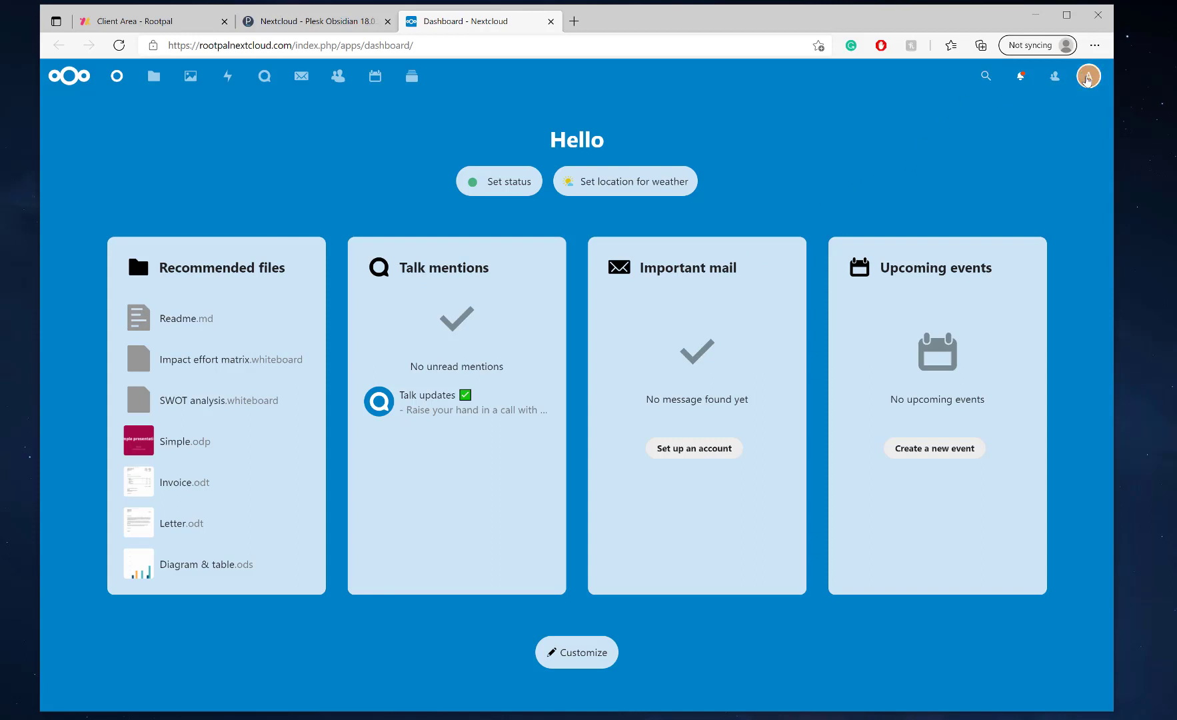
- Open the Theming page in the administration settings
left_click(1087, 79)
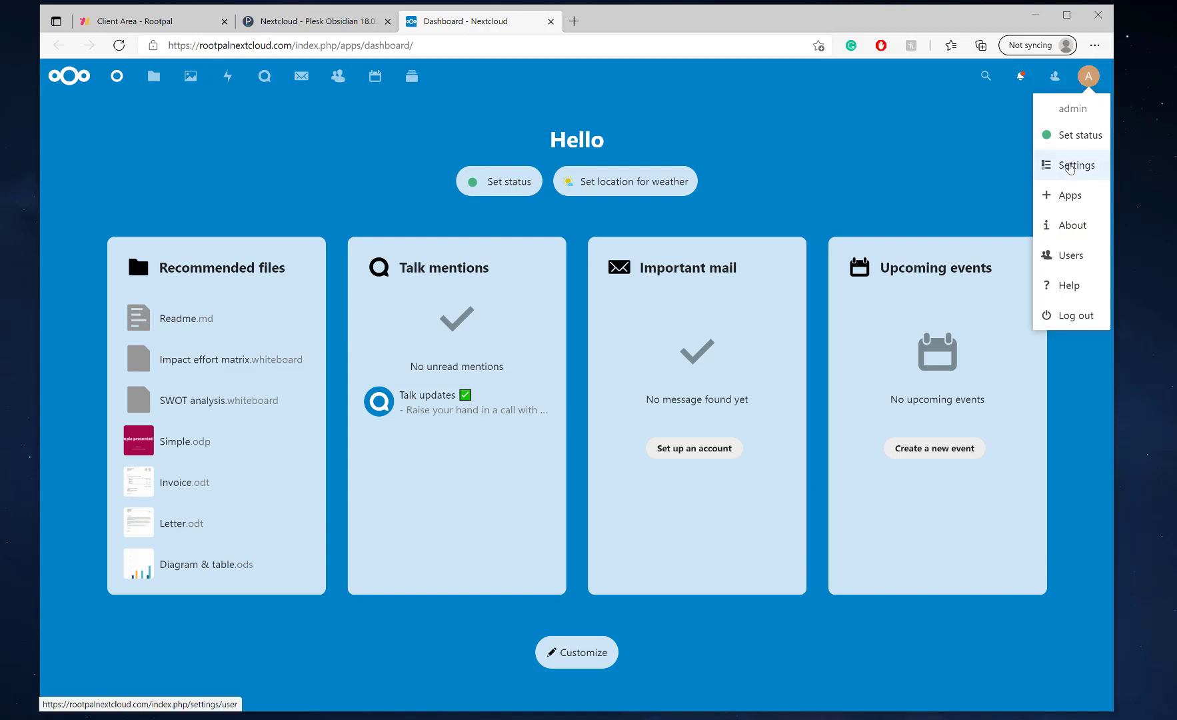
left_click(1070, 167)
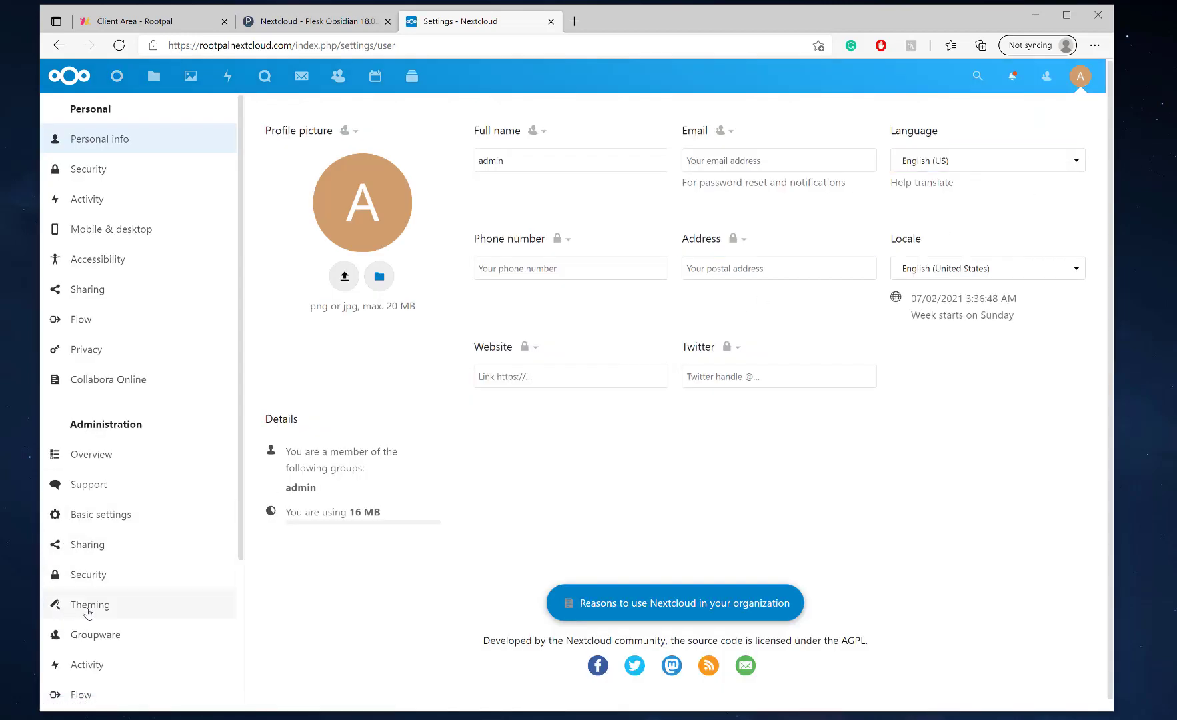
left_click(95, 605)
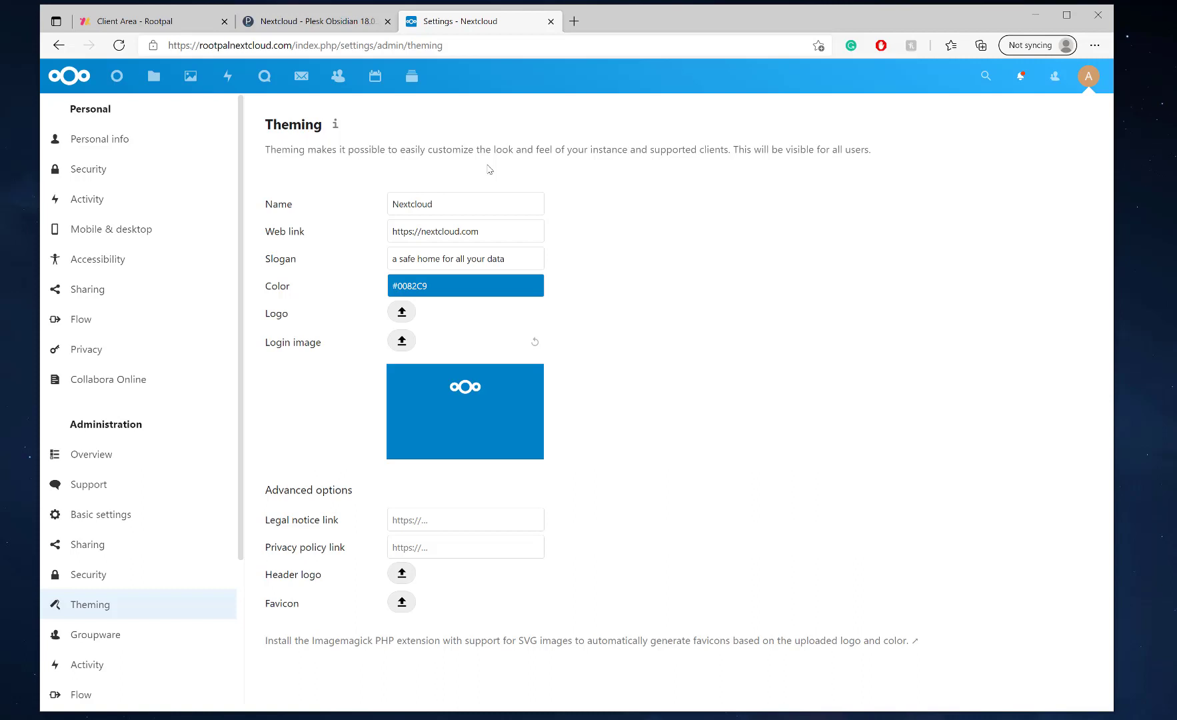
left_click(473, 229)
left_click_drag(448, 206, 335, 196)
type("R")
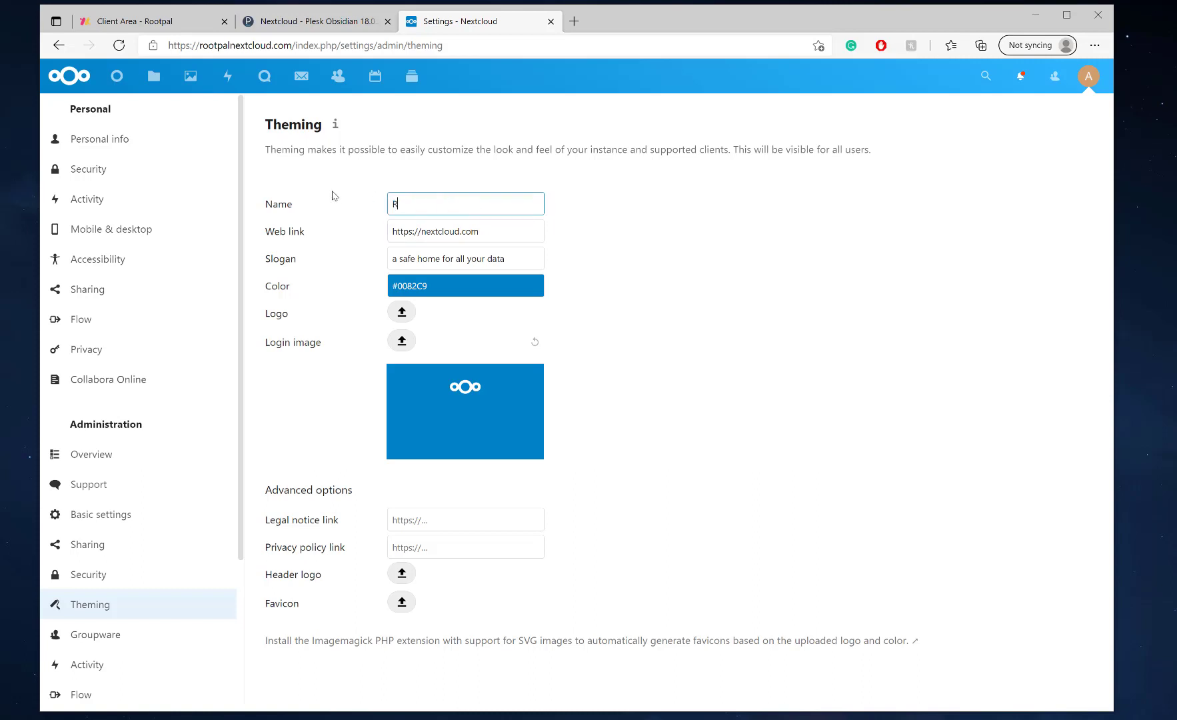
type("ootpal Cloud")
left_click(425, 231)
double_click(424, 231)
type("rootp")
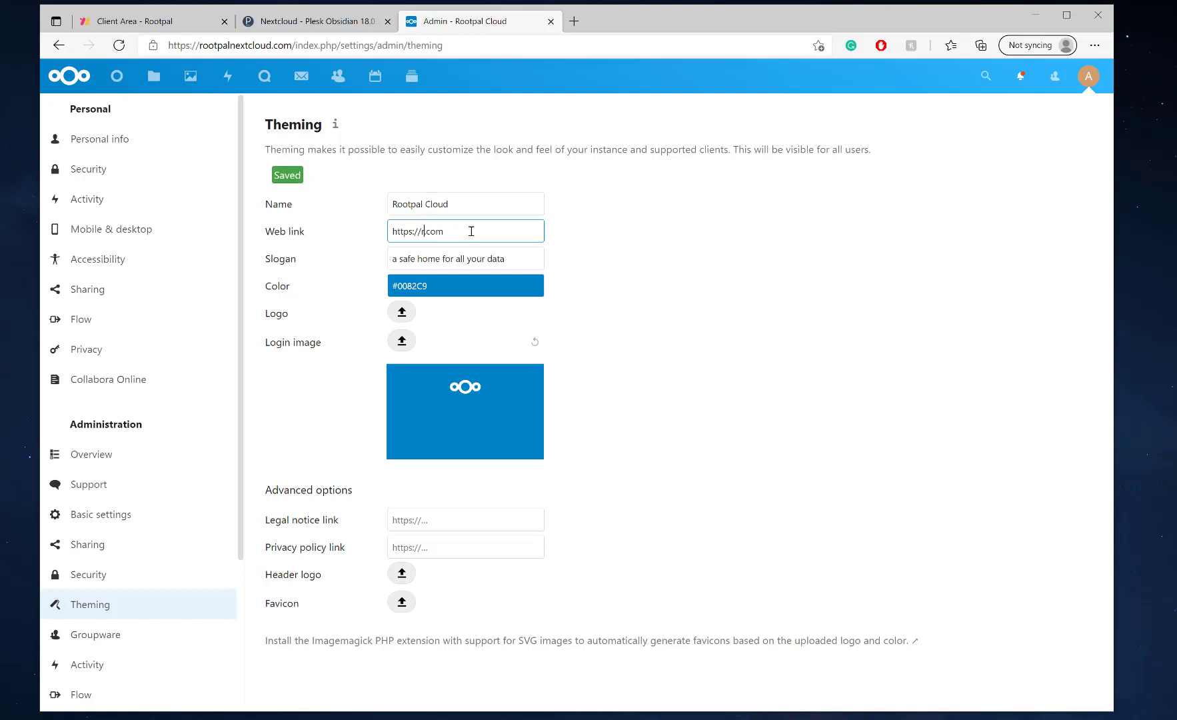
type("alnextcloud")
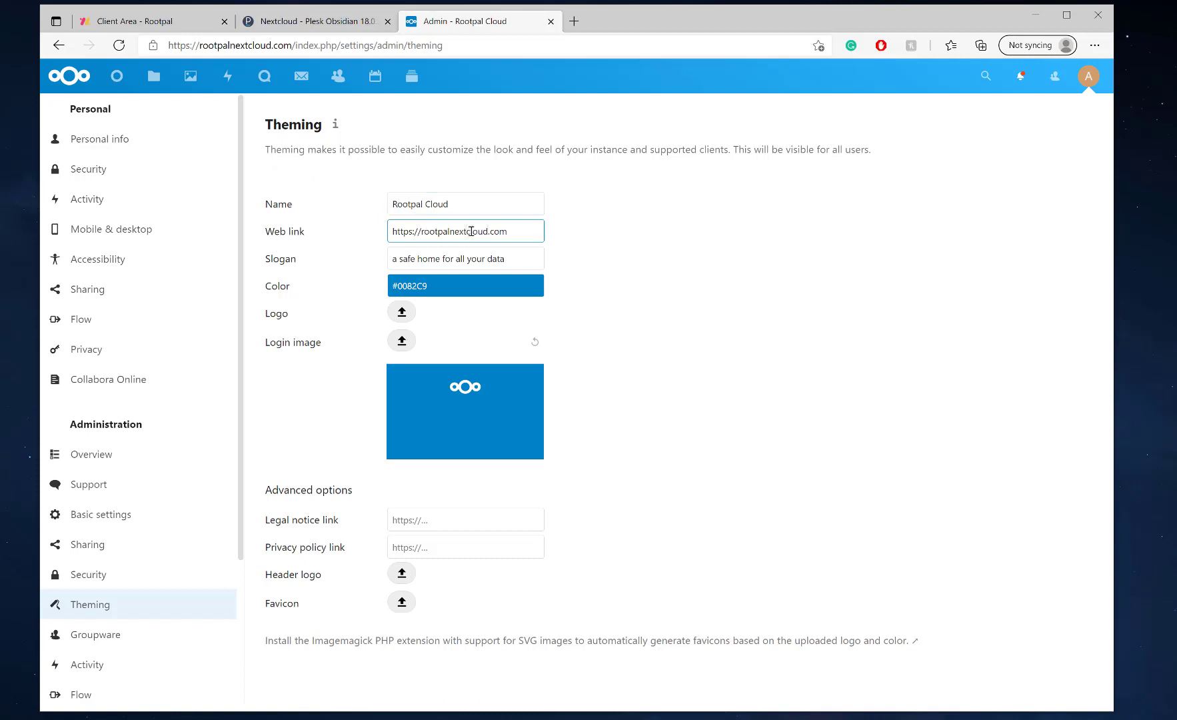
left_click_drag(512, 259, 363, 260)
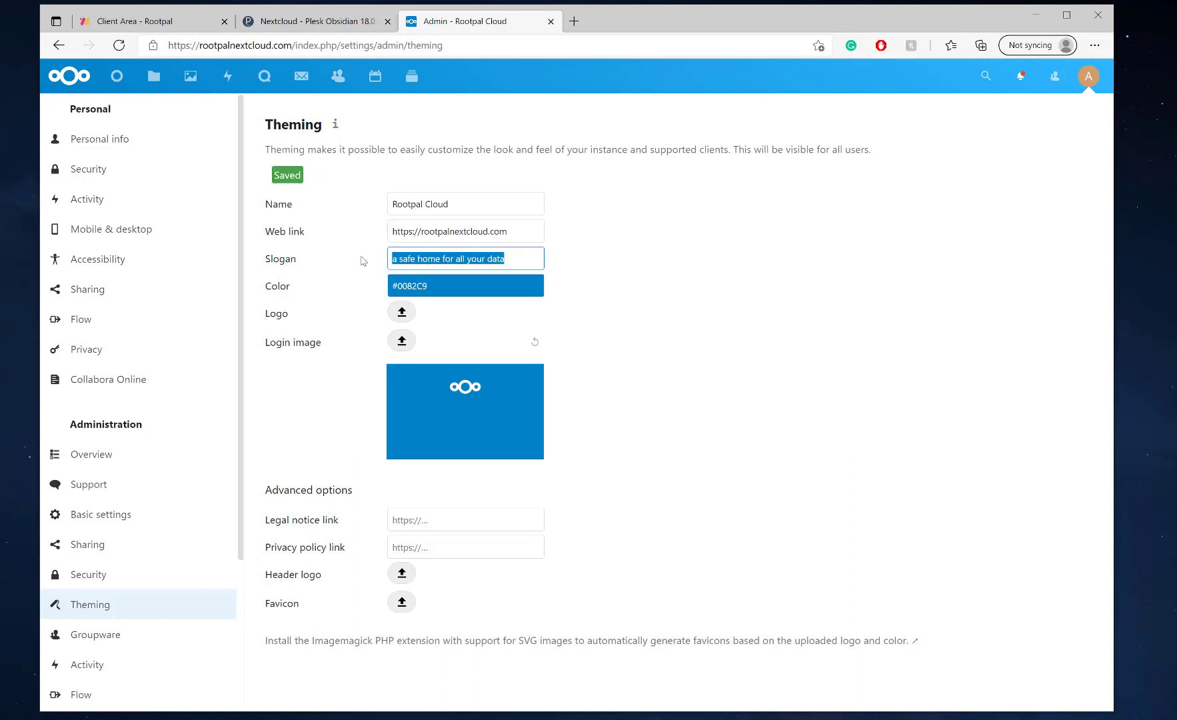
- Try purple, pink and orange theme colors, and set the color to light blue #33B1C9
left_click(459, 288)
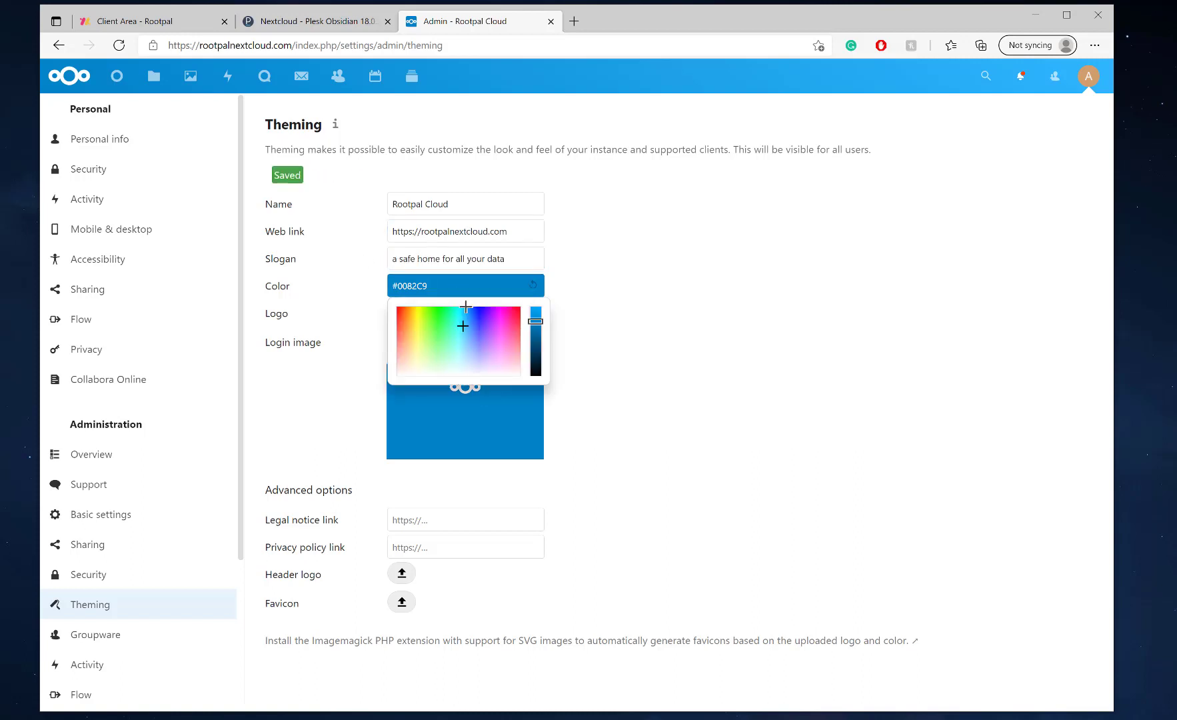
left_click(461, 324)
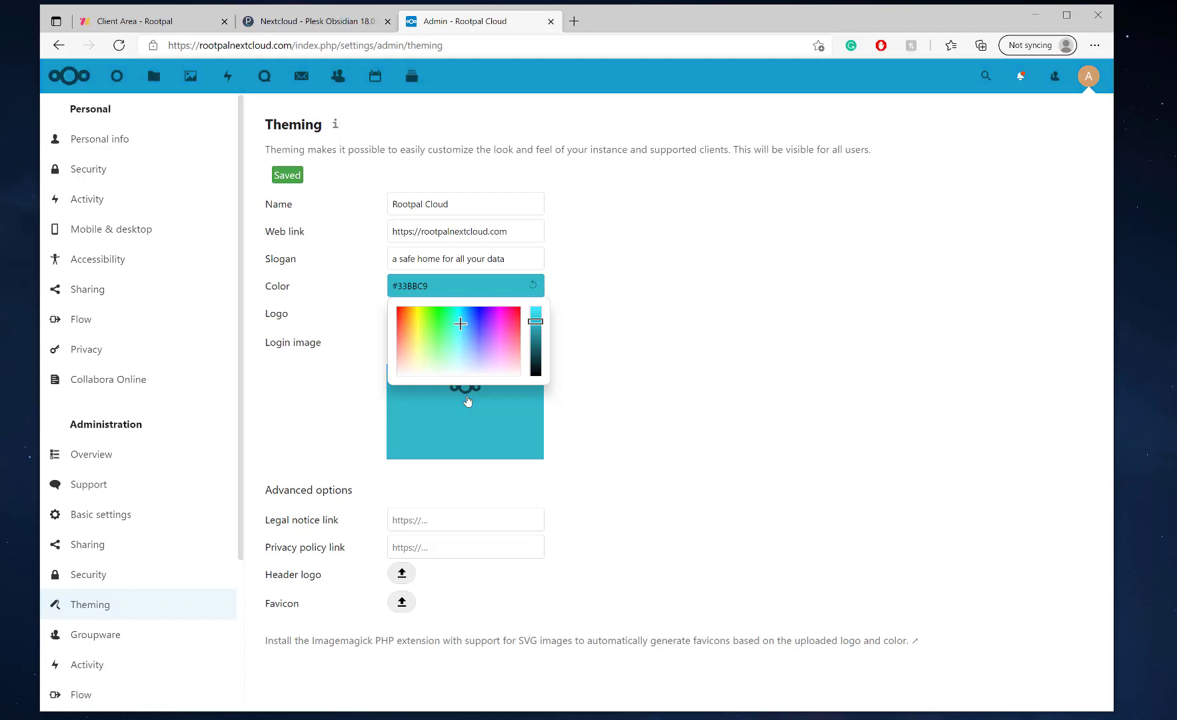
left_click(487, 365)
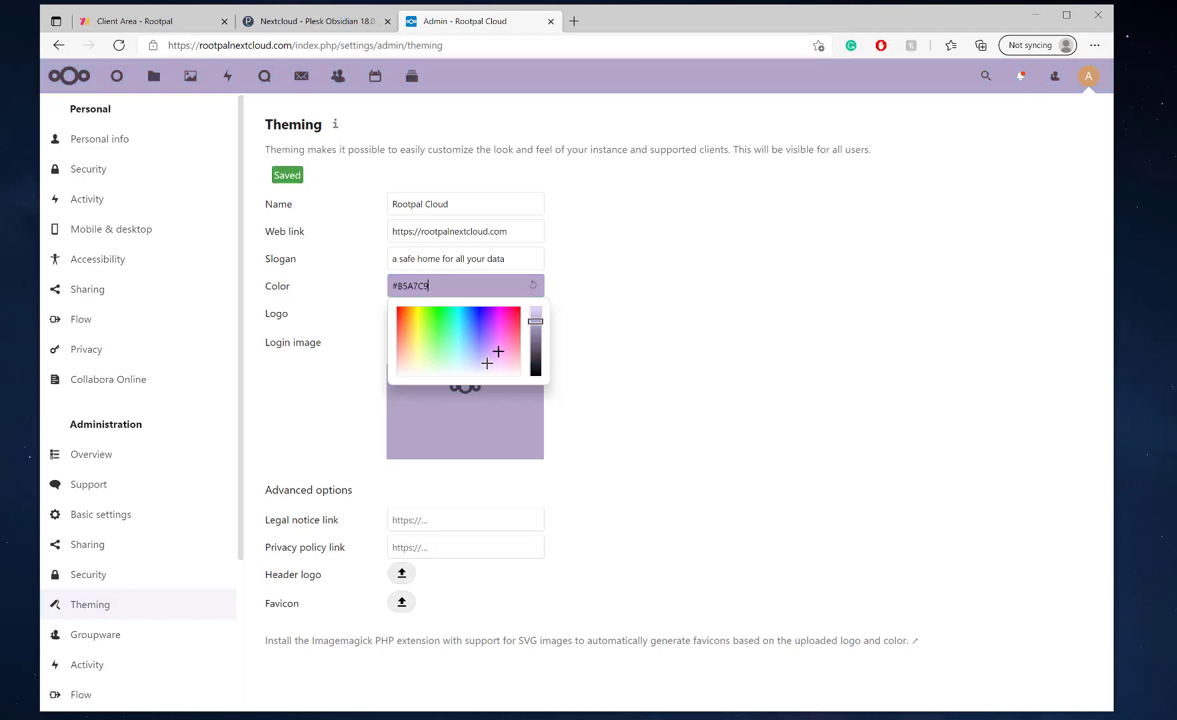
left_click(506, 342)
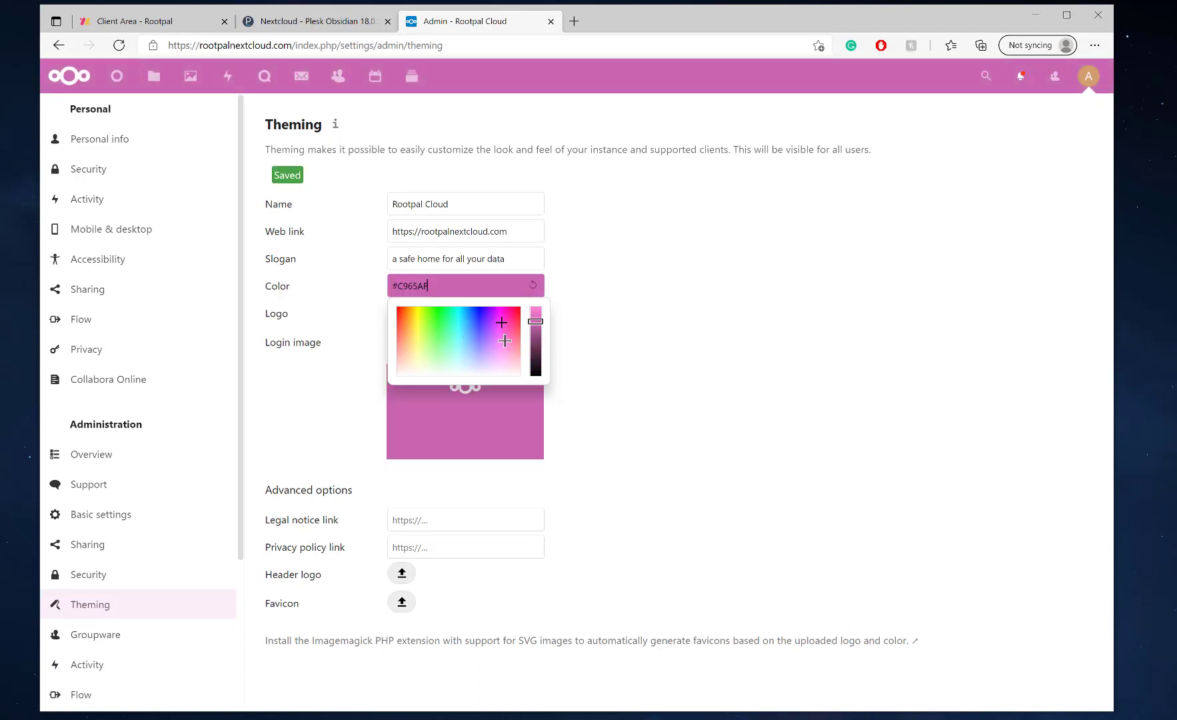
left_click(402, 319)
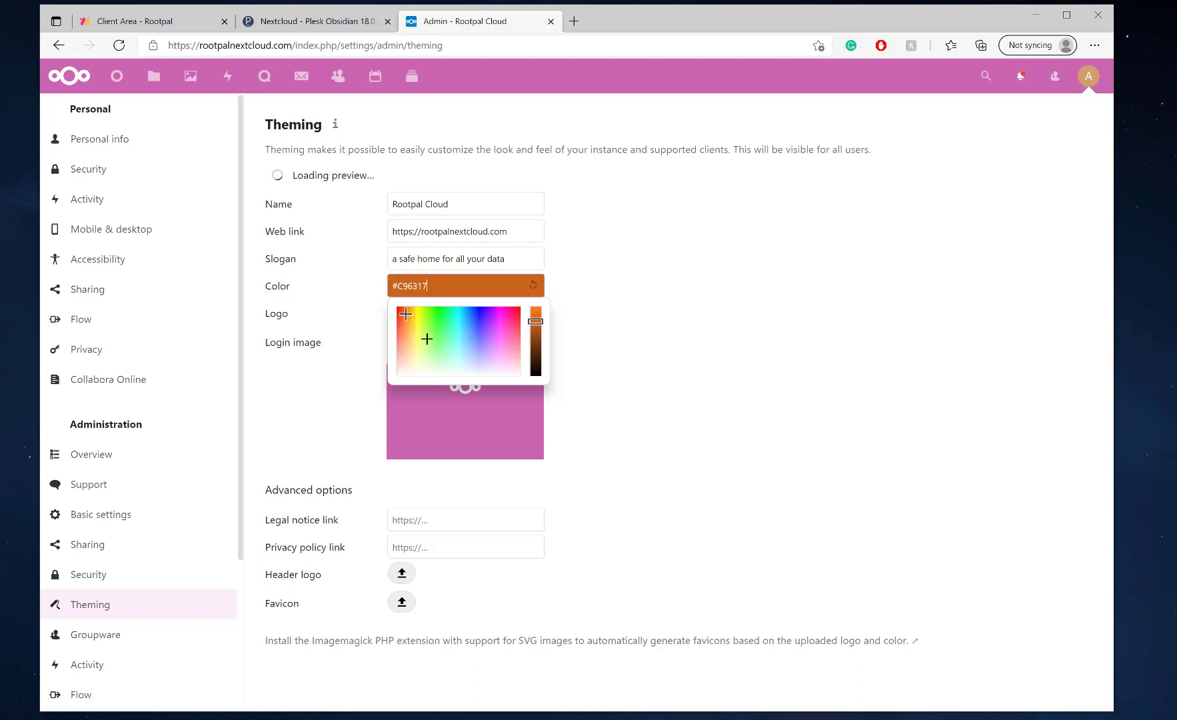
left_click(462, 314)
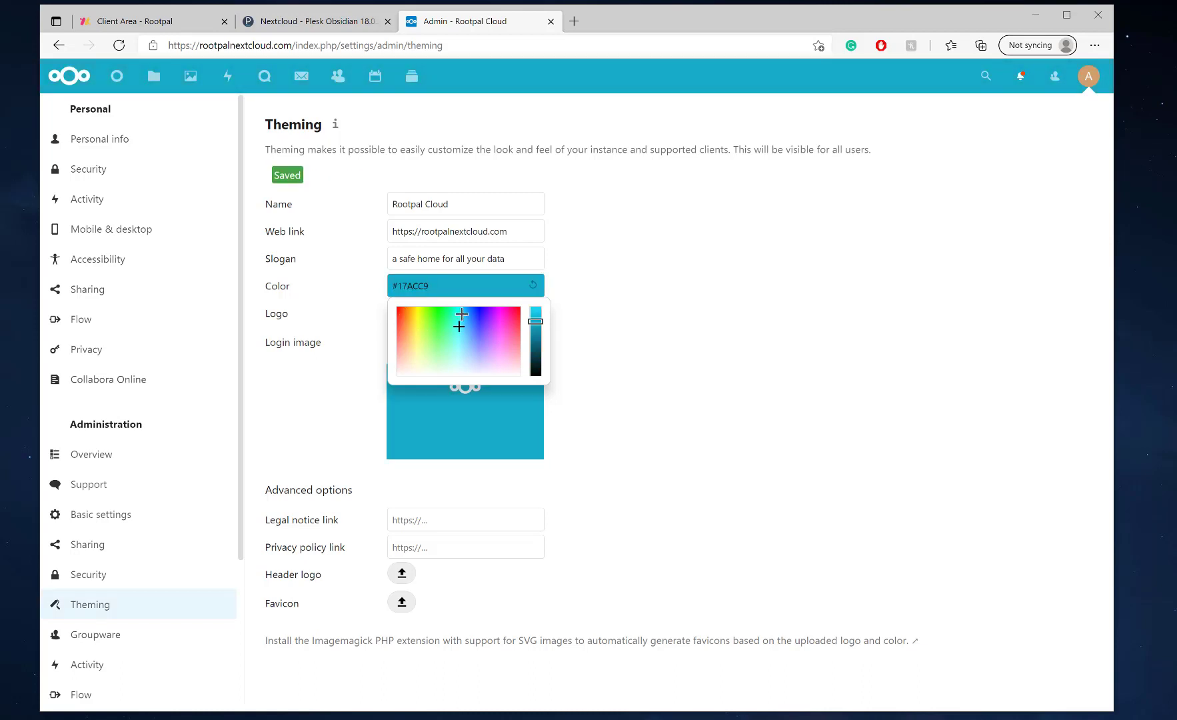
left_click(577, 329)
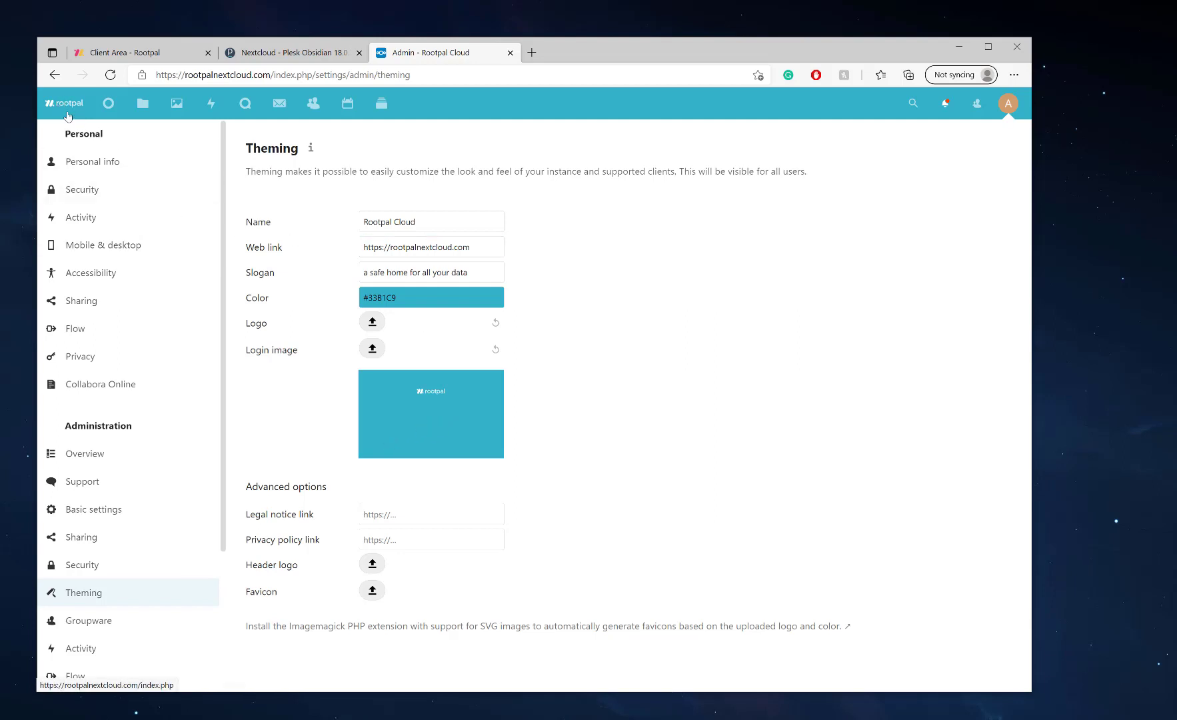
- View the rootpalnextcloud.com login page in a new InPrivate window to check the branding, and close that window
left_click(1014, 75)
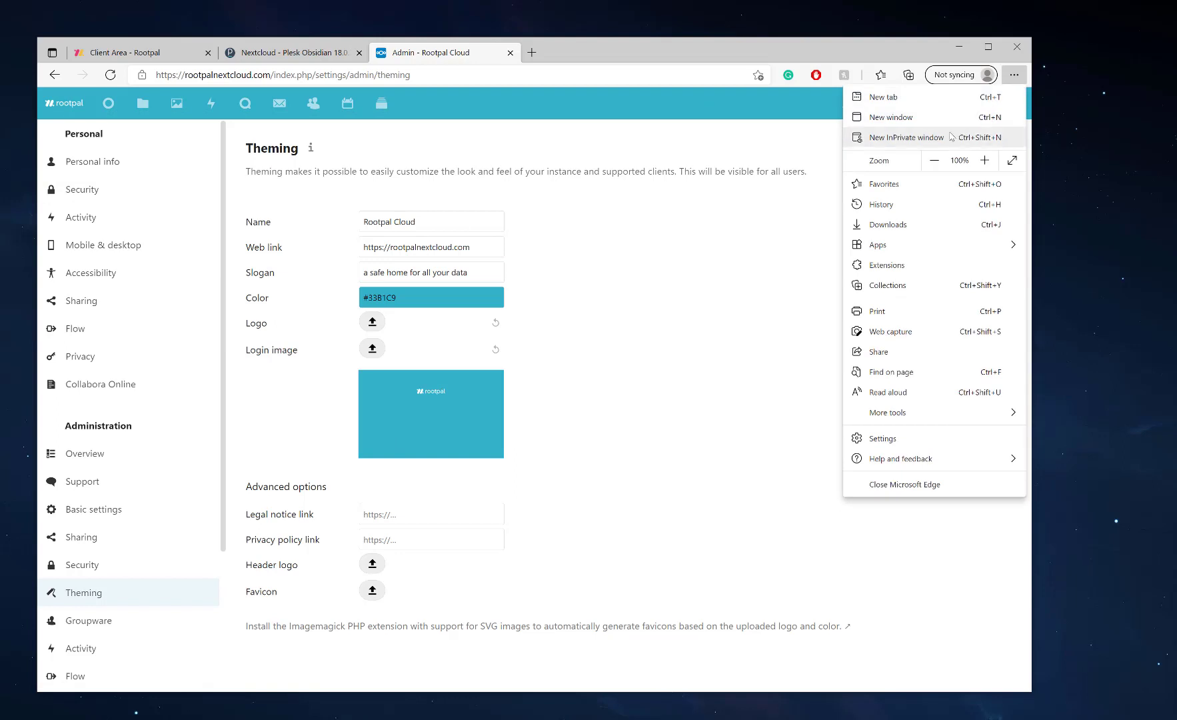
left_click(906, 138)
type("rootp")
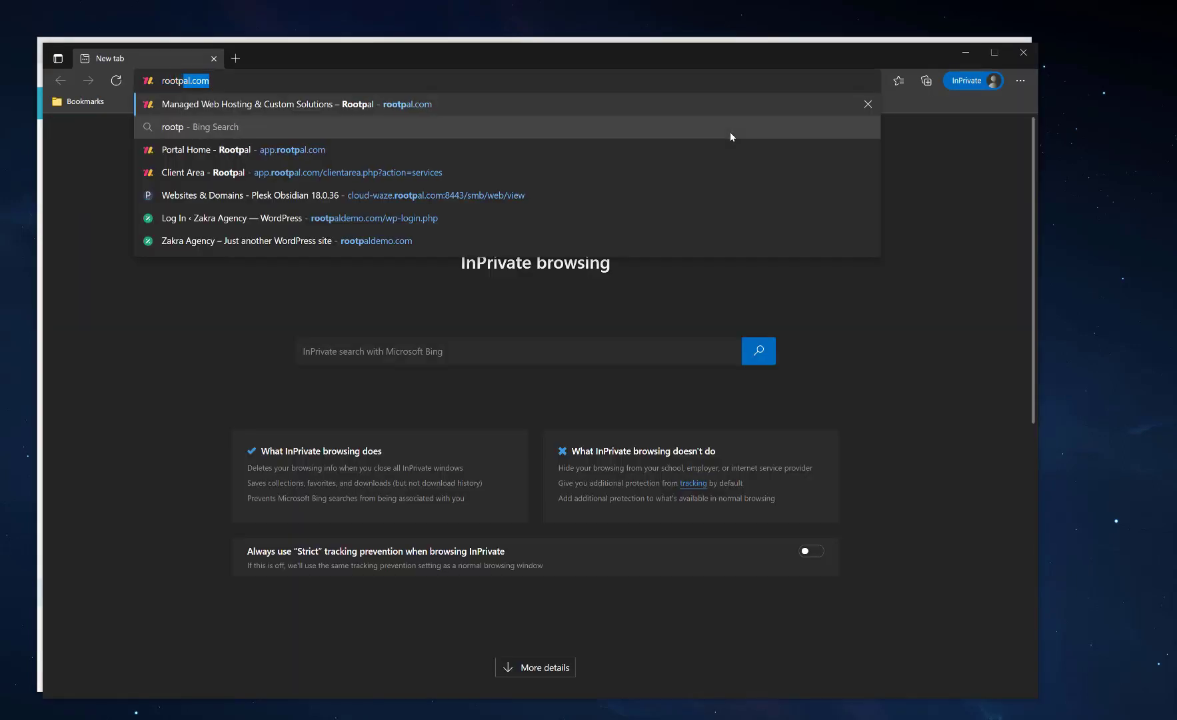
type("alne")
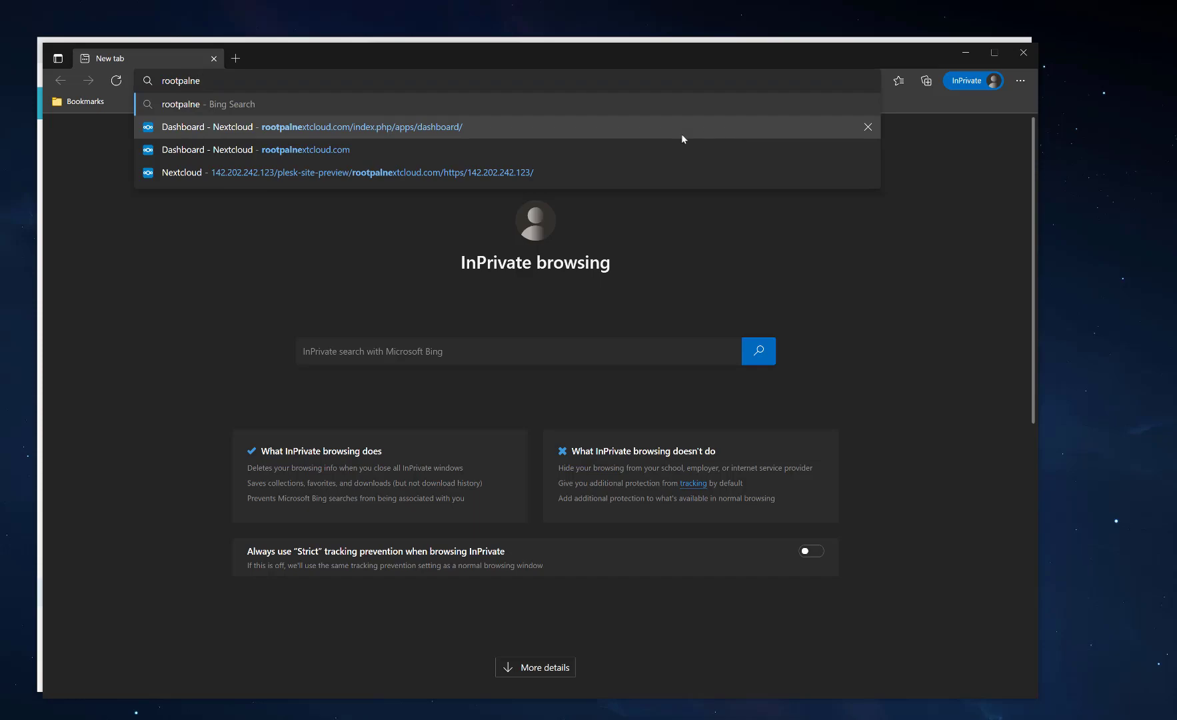
key("Down")
key("Return")
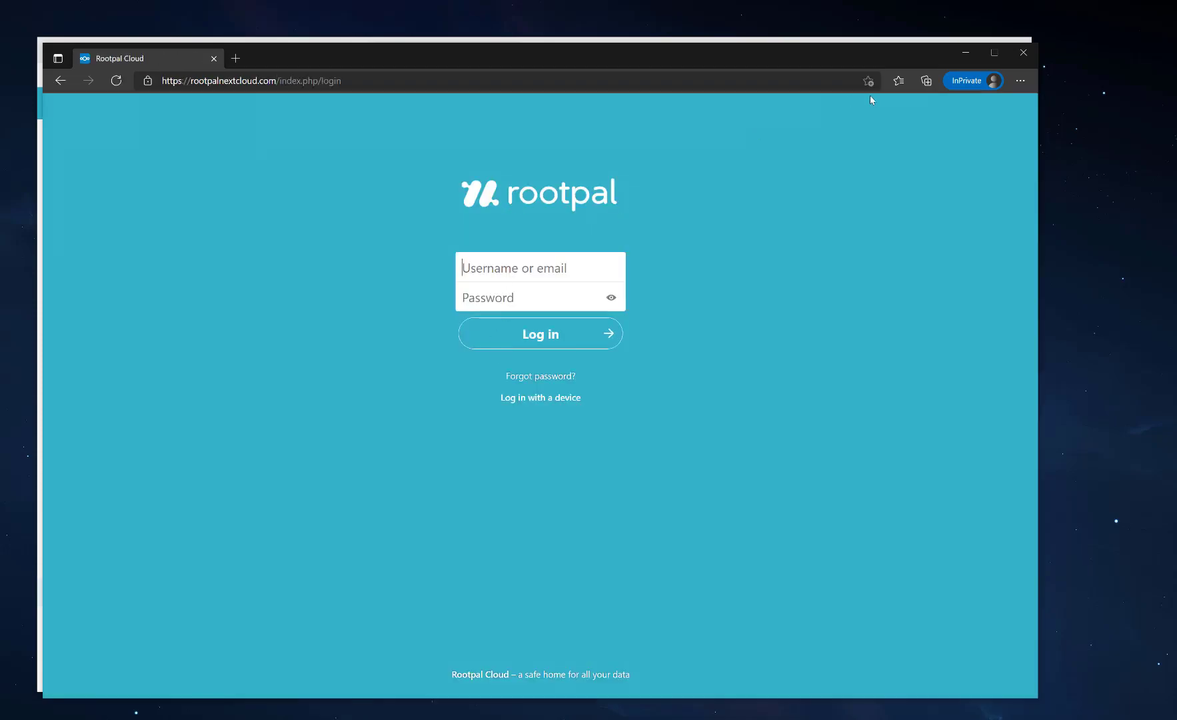
left_click(1022, 52)
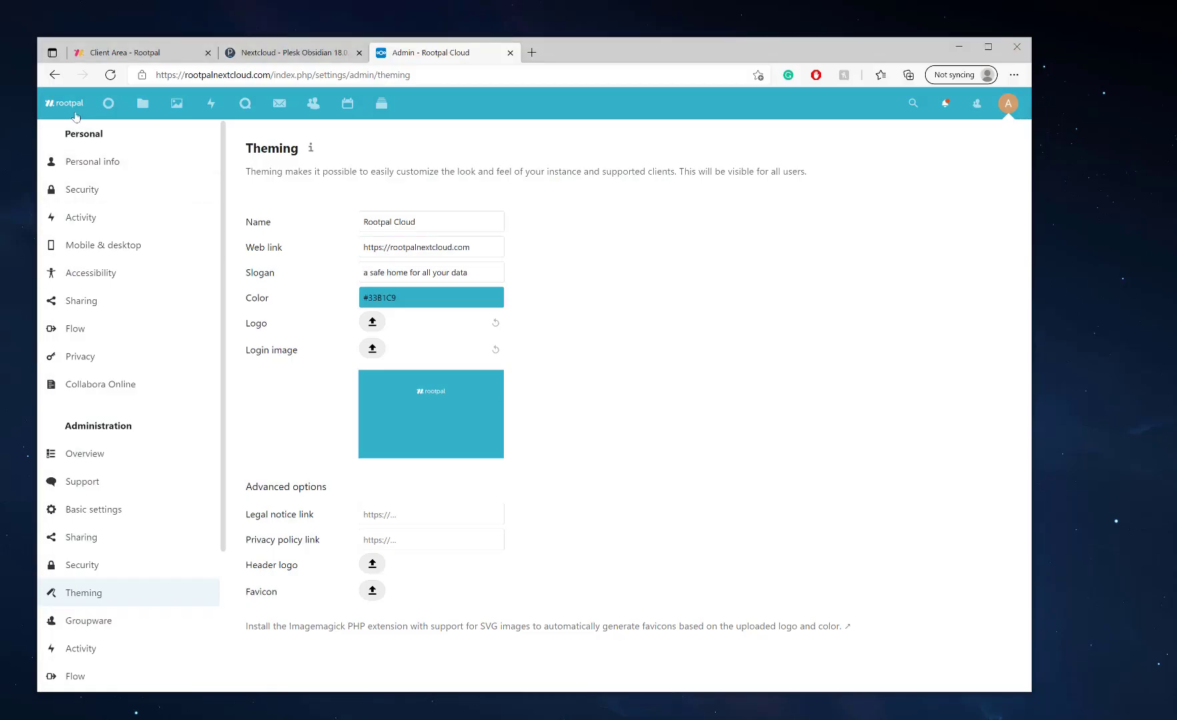
- Reset the theming logo to the default Nextcloud logo
left_click(497, 325)
right_click(66, 108)
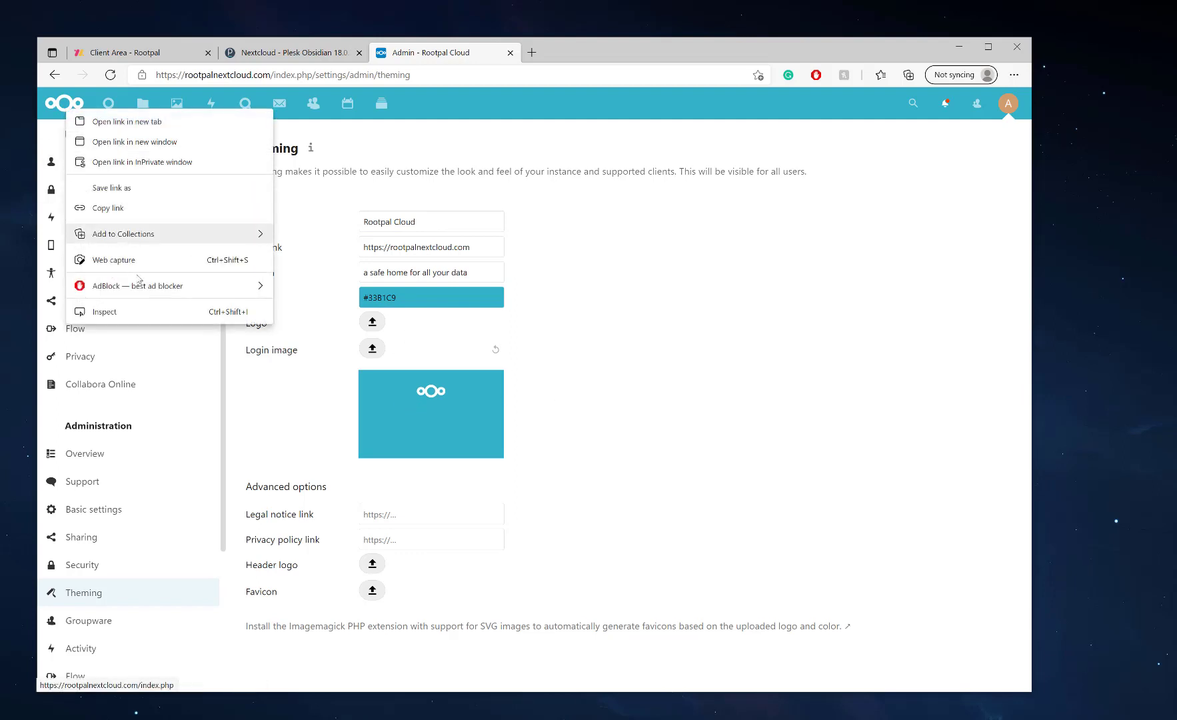
left_click(515, 225)
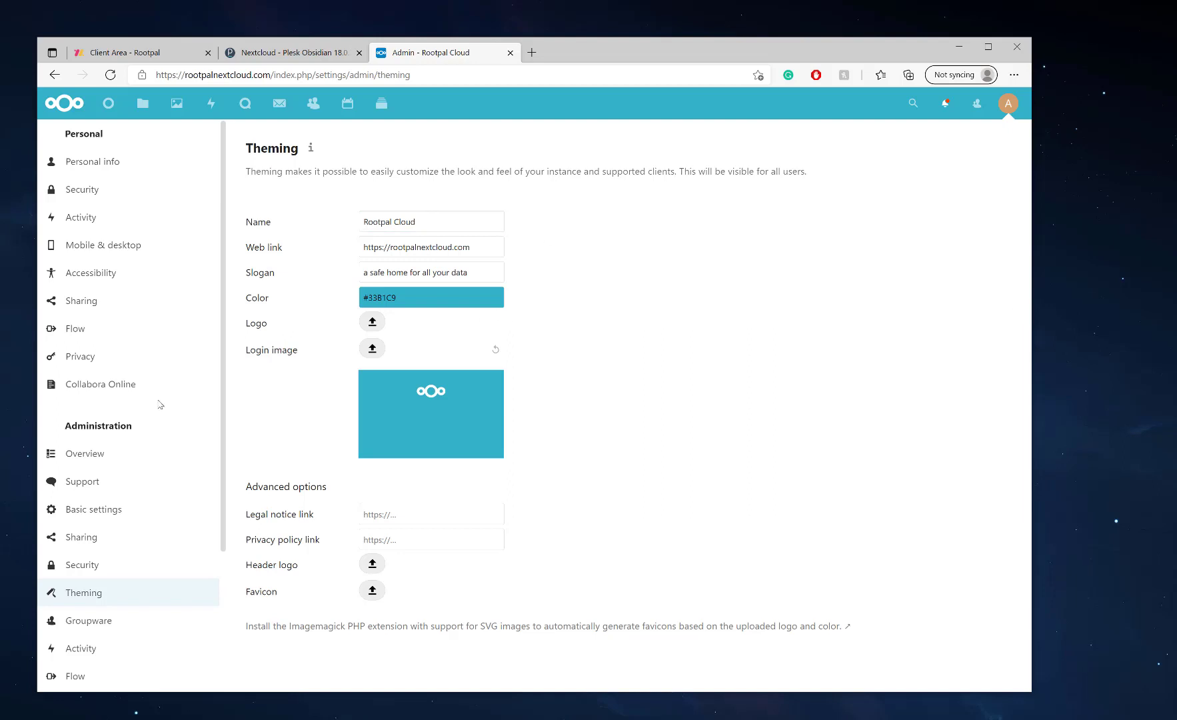
- Open the administration Security settings and enable enforcement of two-factor authentication
scroll(157, 403, "down", 3)
scroll(157, 402, "up", 3)
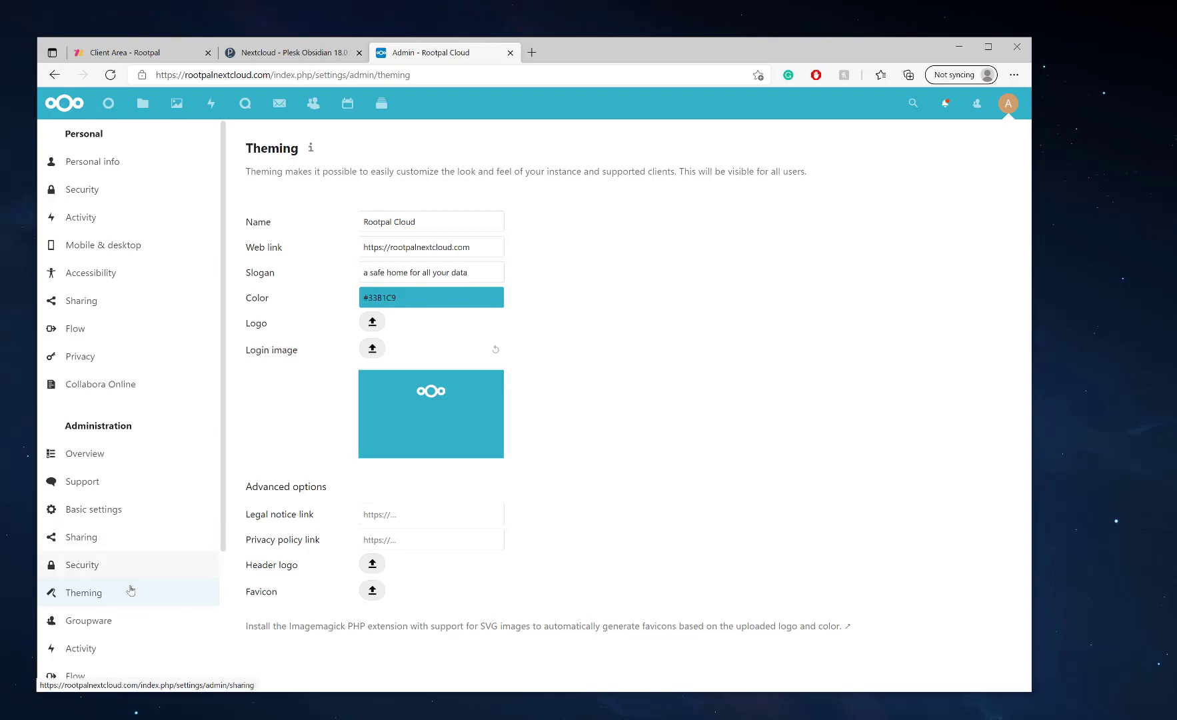
left_click(85, 567)
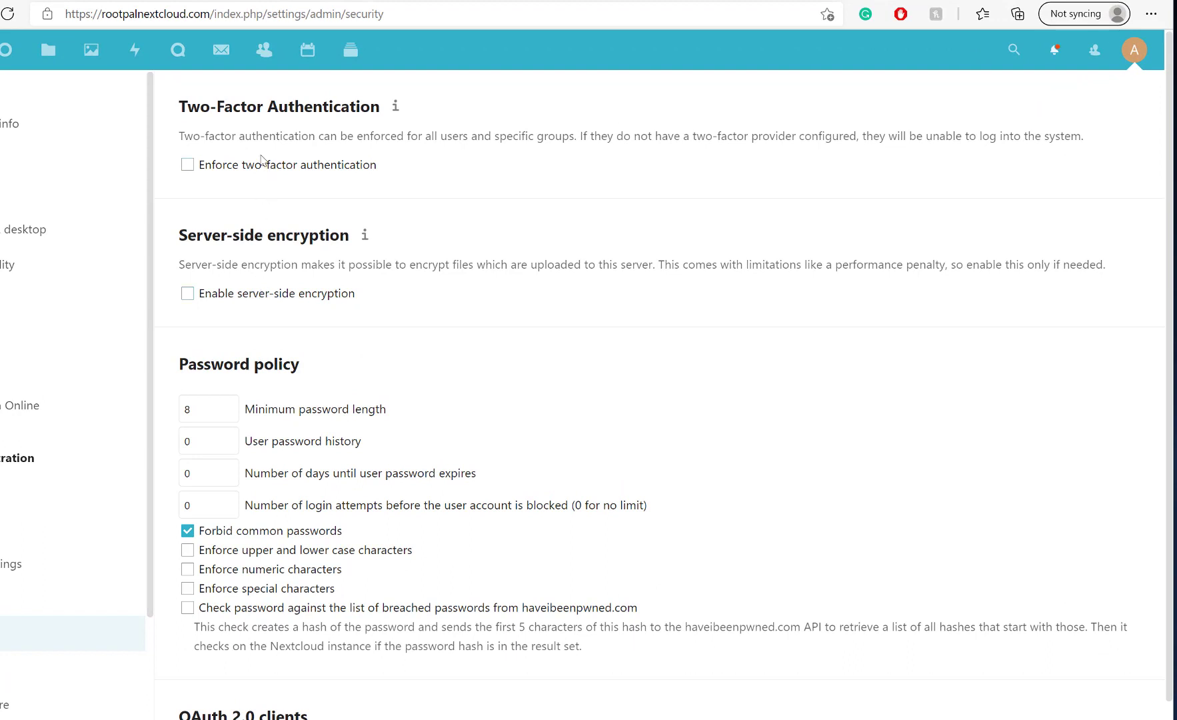
left_click(294, 169)
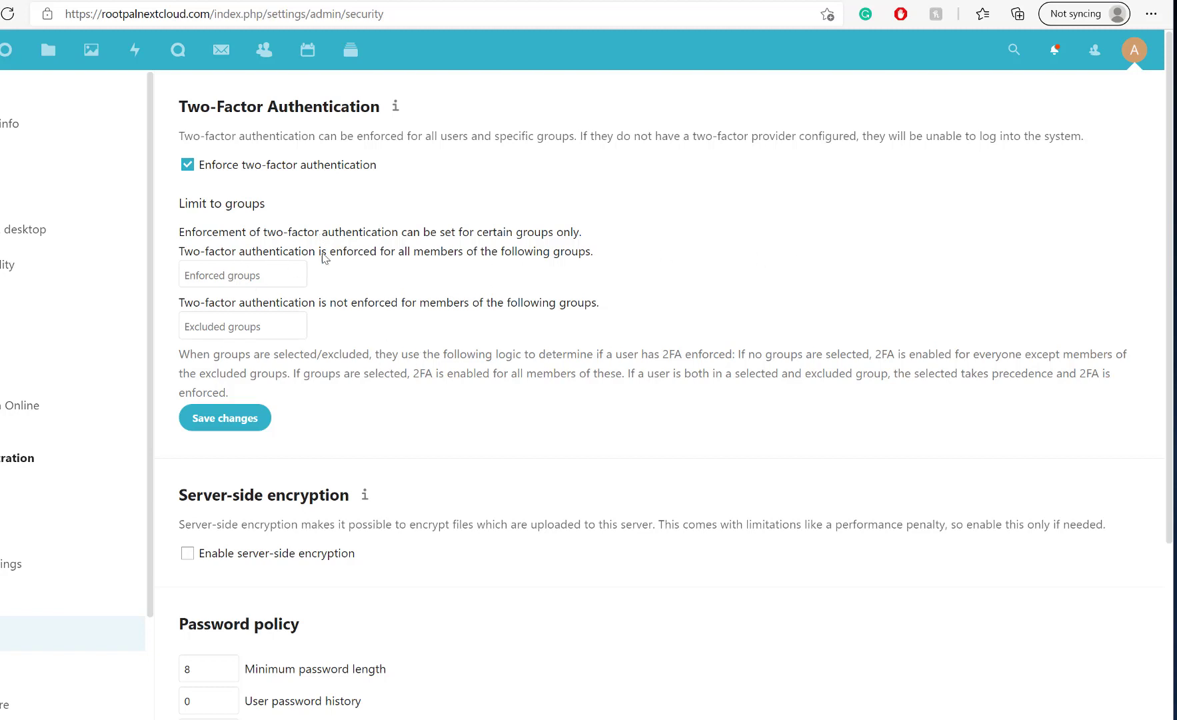
left_click(265, 282)
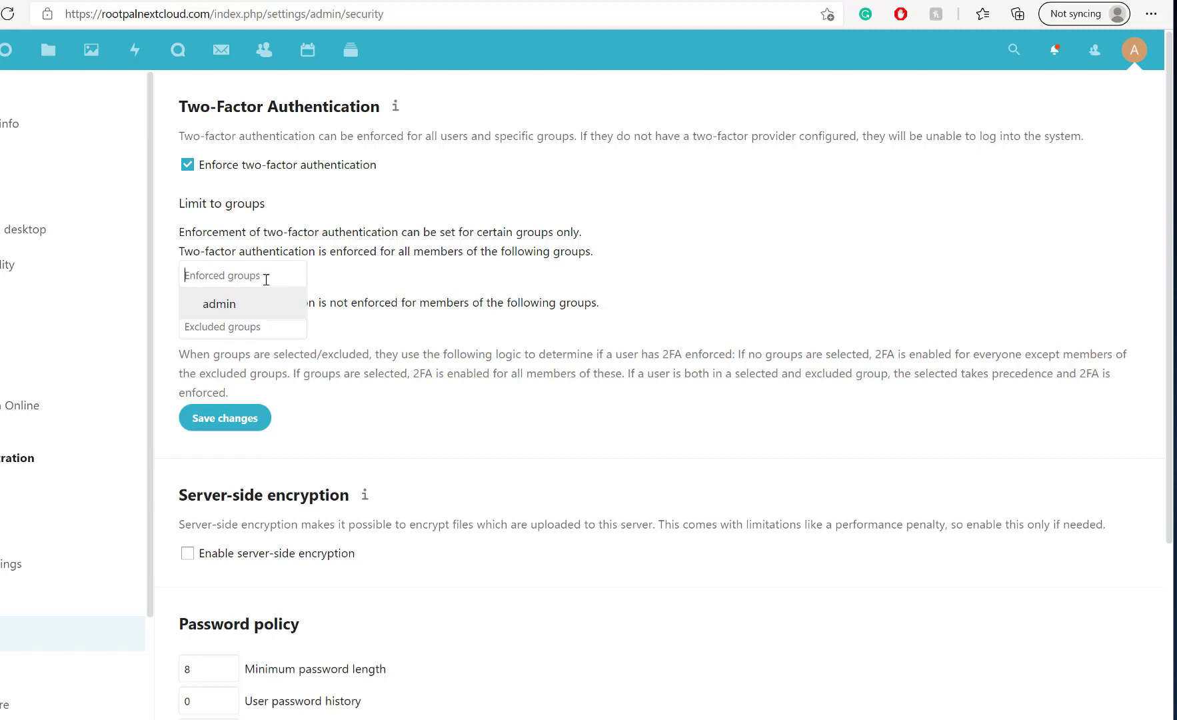
left_click(359, 218)
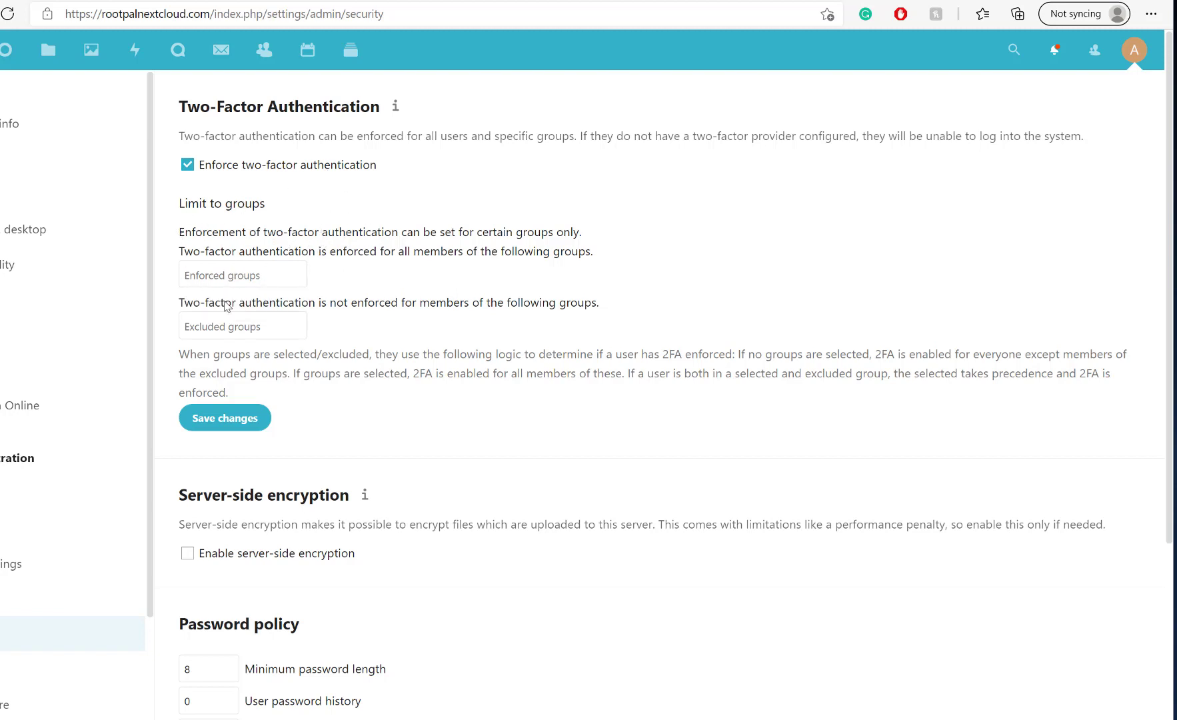
- Add the admin group to the groups for which two-factor authentication is enforced
left_click(286, 338)
left_click(257, 316)
left_click(233, 278)
left_click(231, 307)
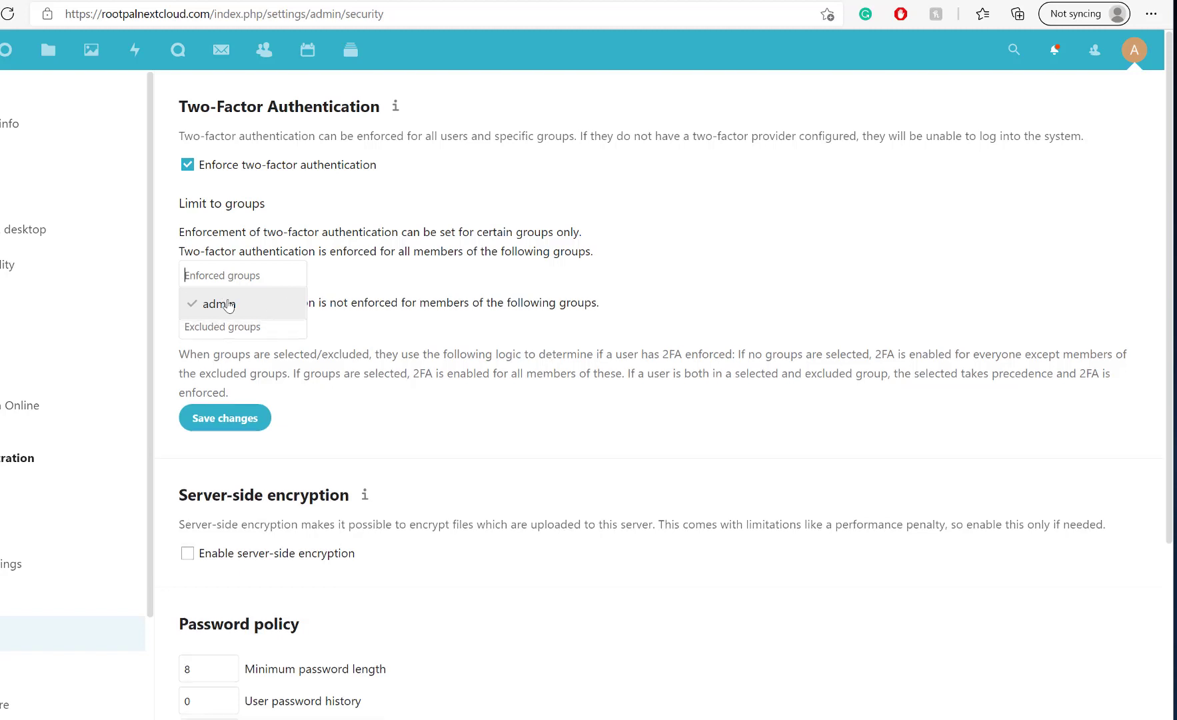
left_click(375, 220)
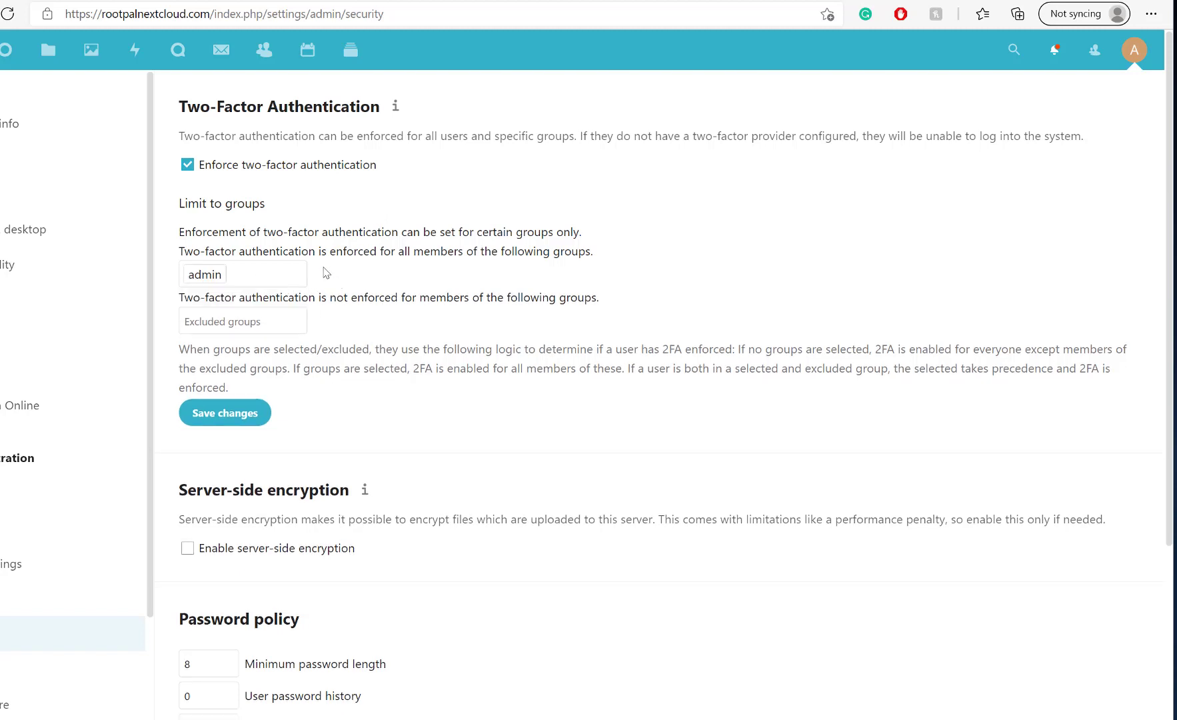
- Remove the admin group from the enforced two-factor authentication groups
left_click(244, 276)
left_click(215, 298)
left_click(350, 232)
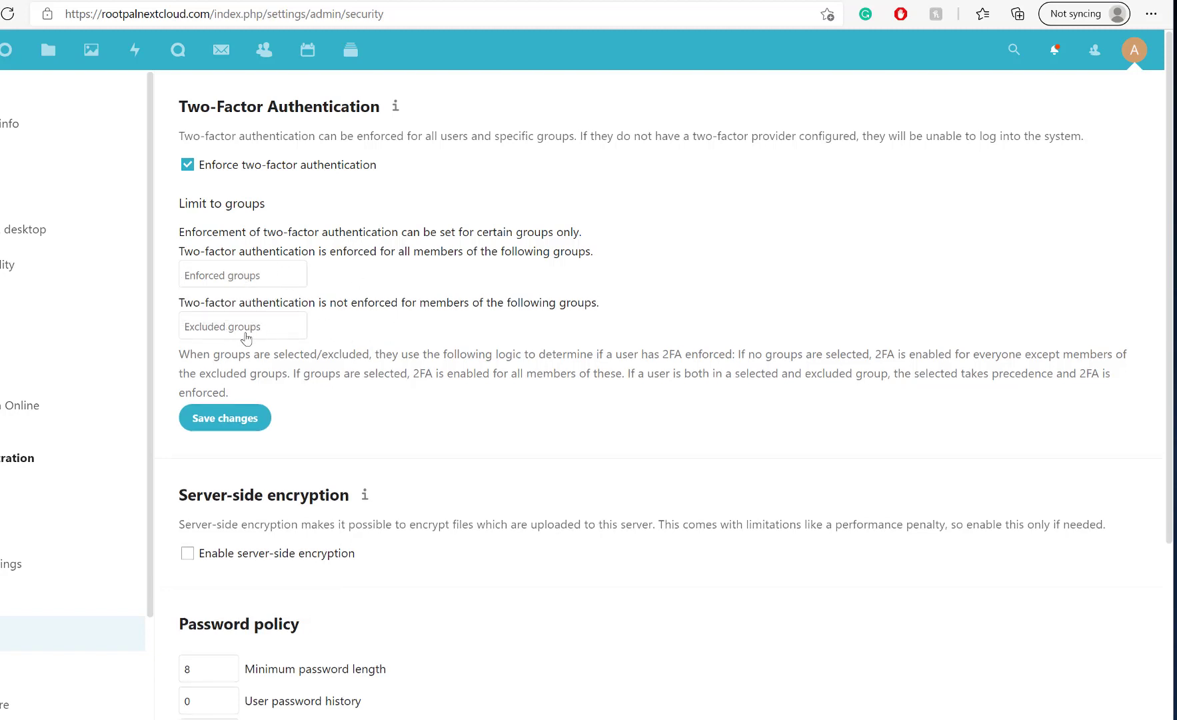
- Save the two-factor authentication enforcement without selecting any excluded groups
left_click(268, 334)
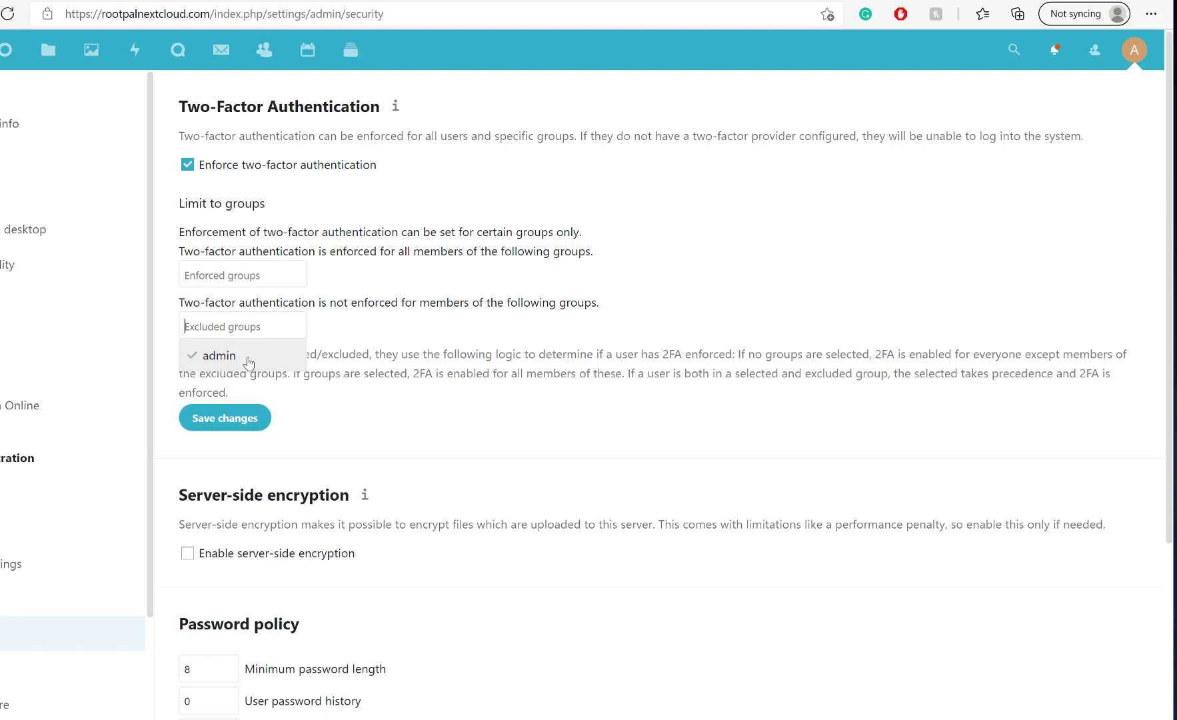
left_click(385, 324)
left_click(222, 424)
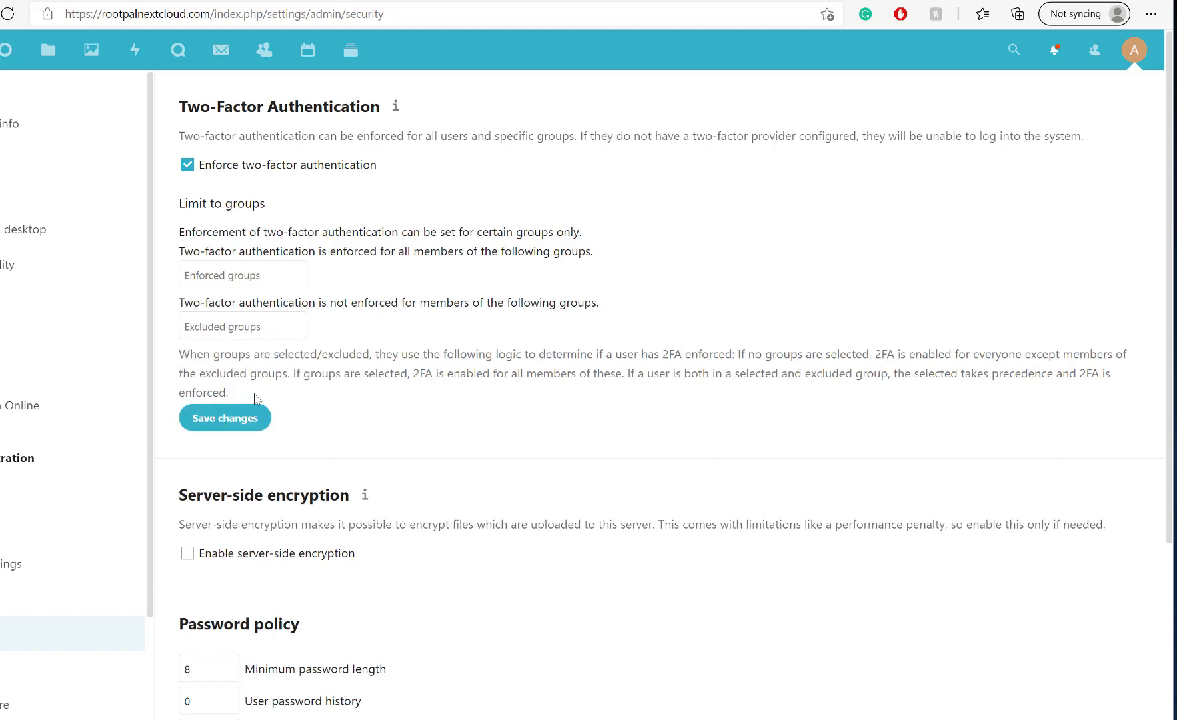
scroll(267, 334, "down", 2)
scroll(328, 366, "up", 2)
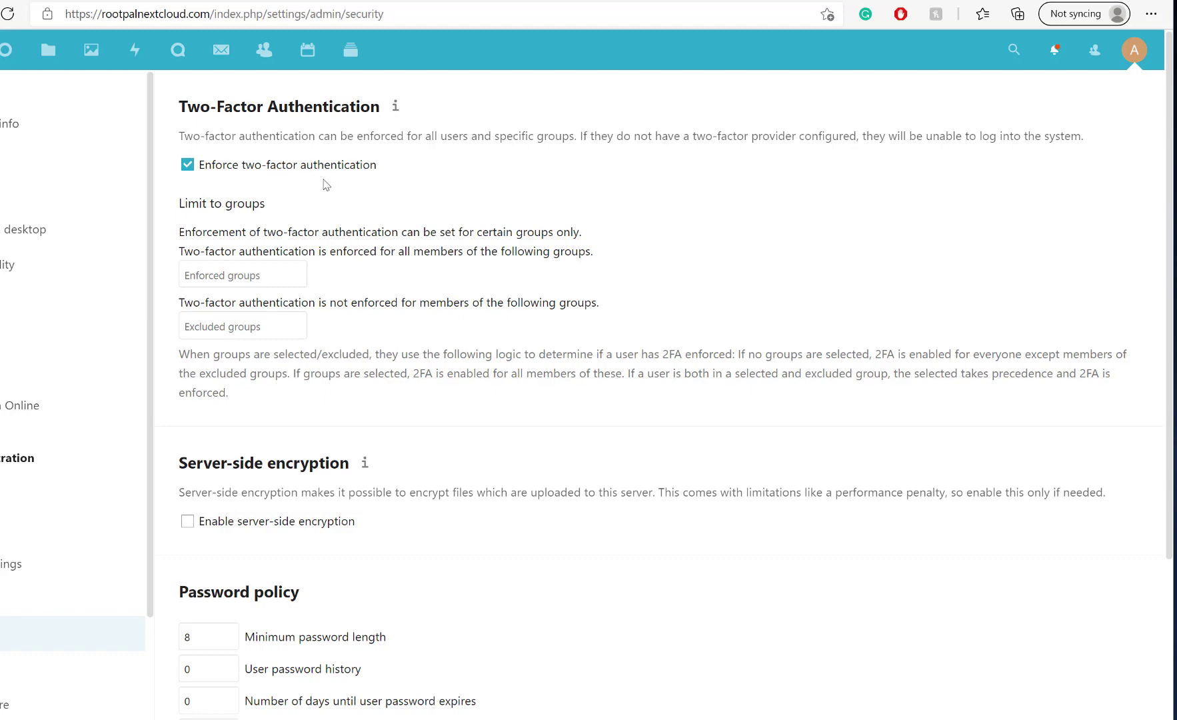
- Read the notes shown before activating server-side encryption, leaving encryption disabled
scroll(281, 301, "down", 3)
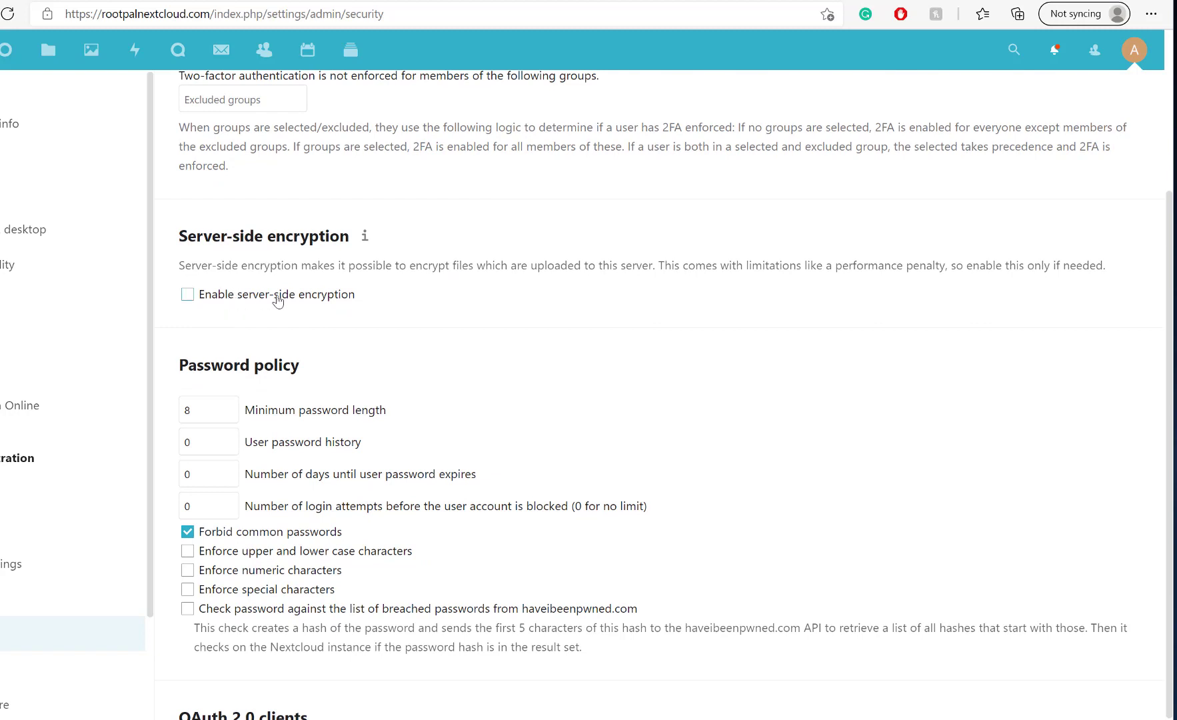
left_click(353, 303)
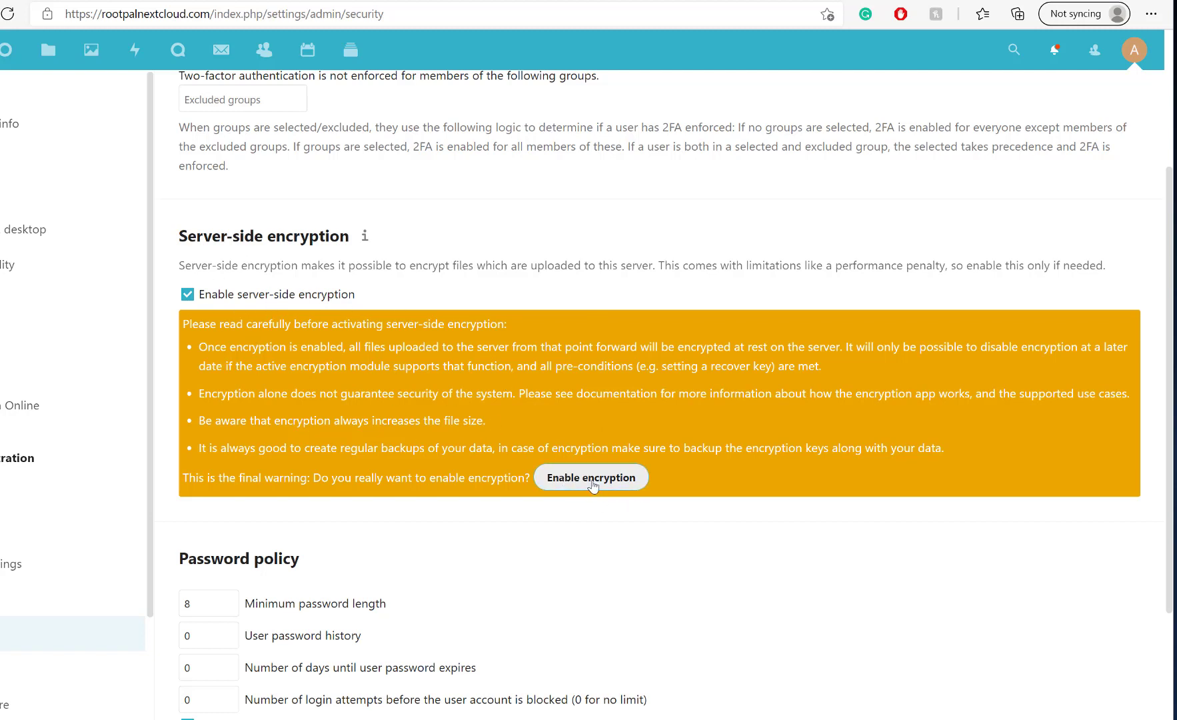
left_click_drag(199, 346, 878, 415)
left_click(877, 415)
left_click(186, 295)
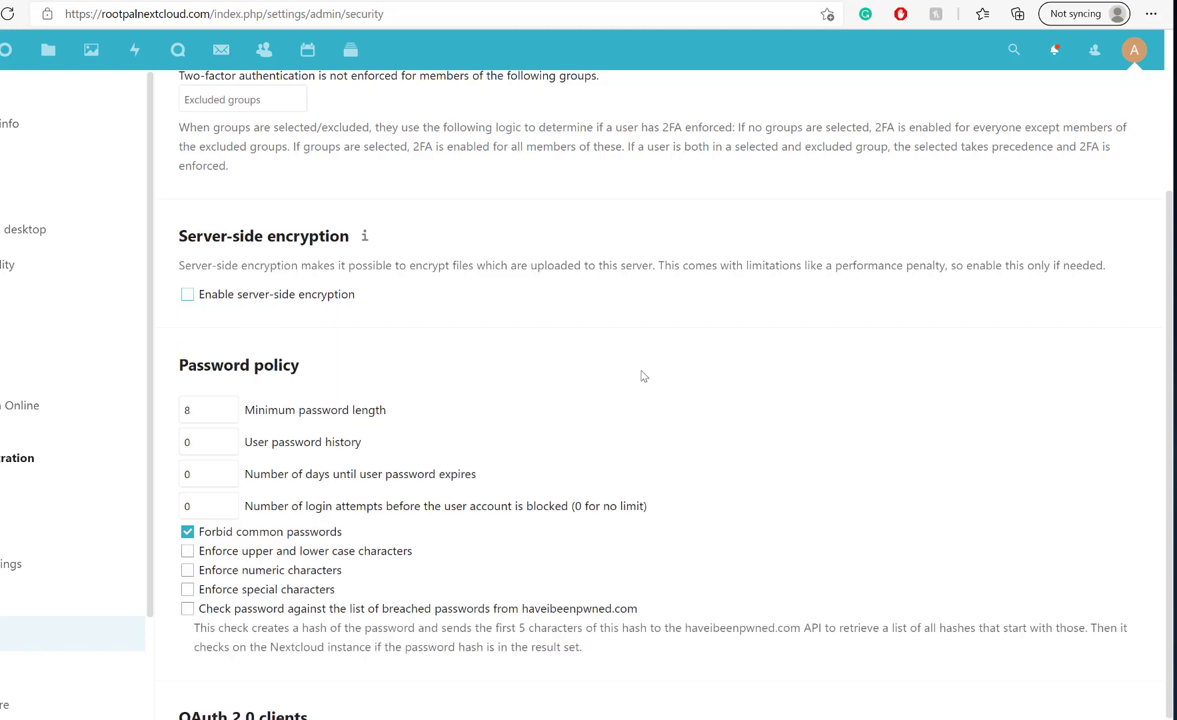
- Open the documentation for server-side encryption and return to the Security settings
left_click(368, 236)
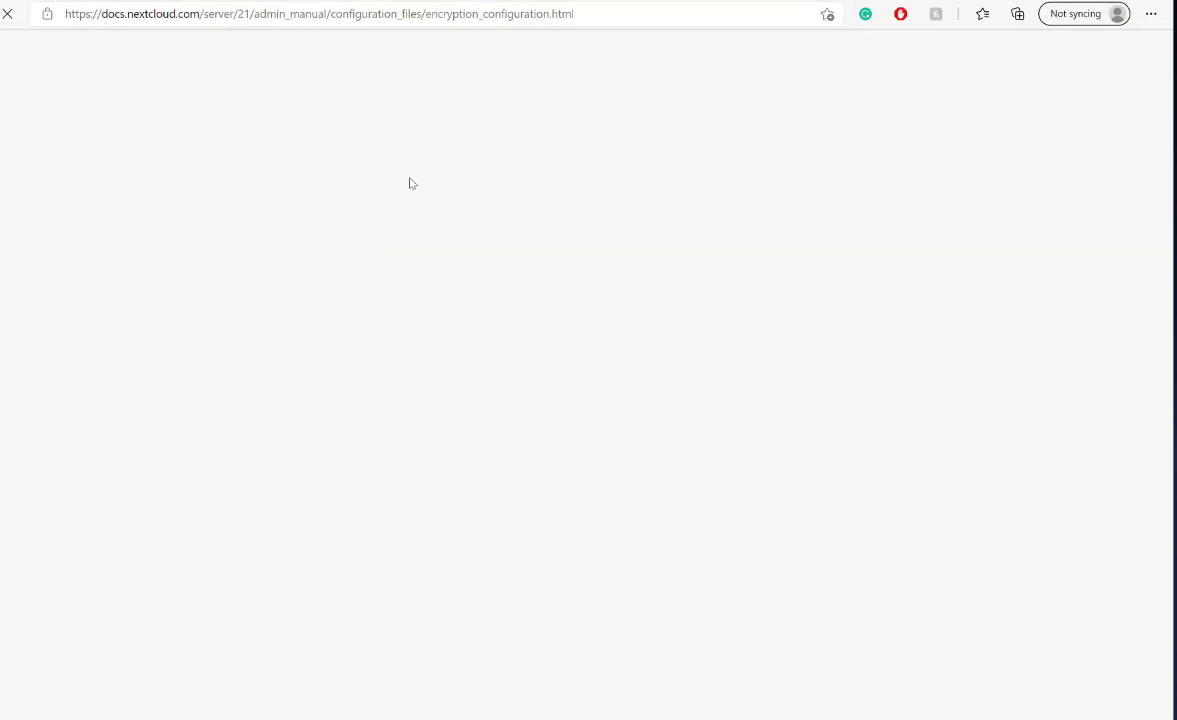
left_click(447, 2)
left_click(365, 236)
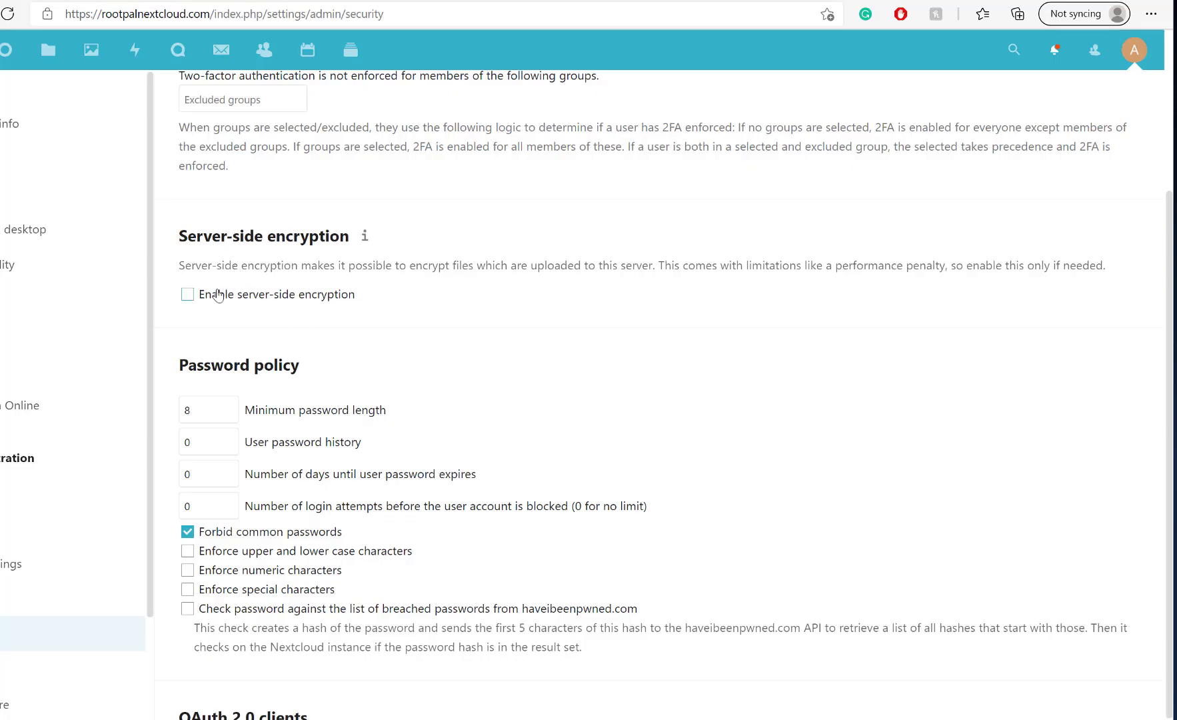
- Examine the password policy options for minimum password length and user password history
scroll(376, 346, "down", 2)
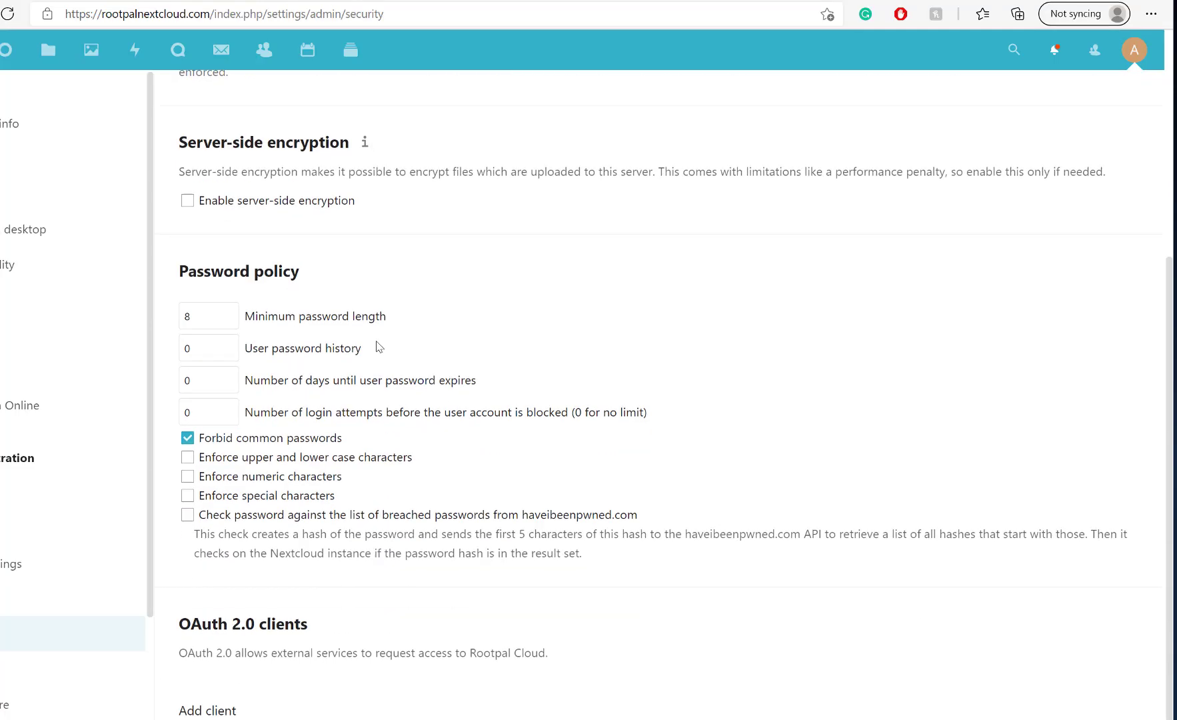
scroll(376, 346, "up", 2)
scroll(383, 313, "down", 2)
scroll(466, 220, "up", 5)
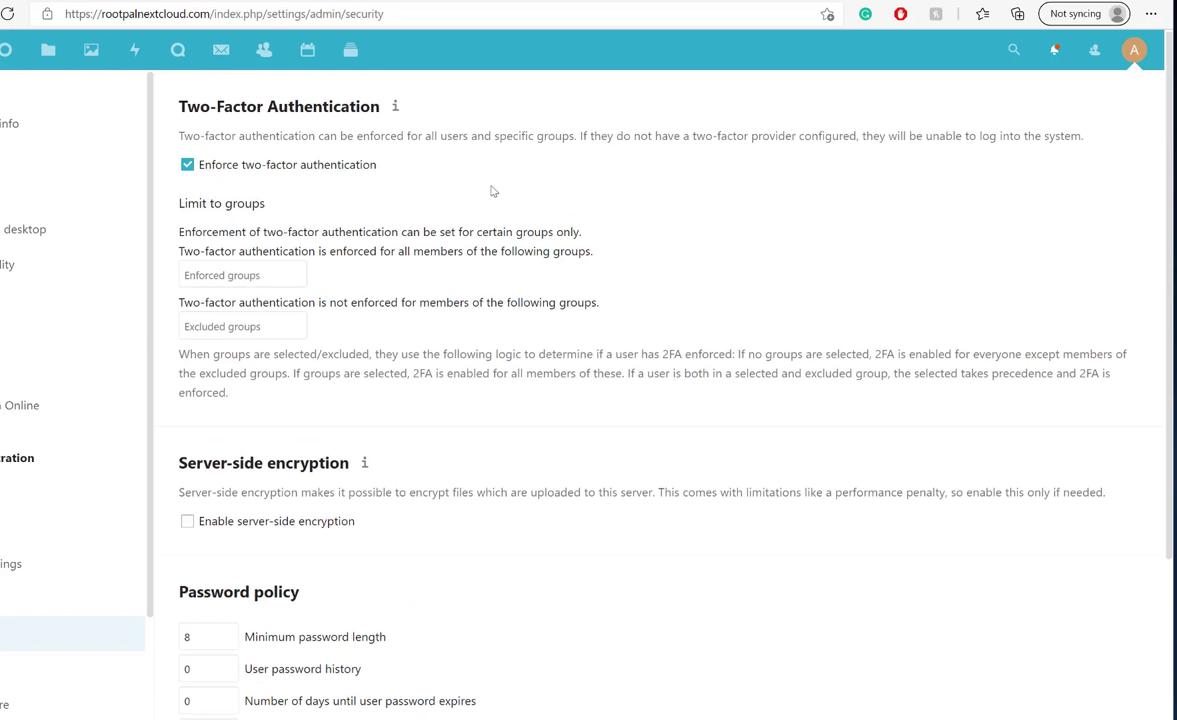
scroll(447, 446, "down", 5)
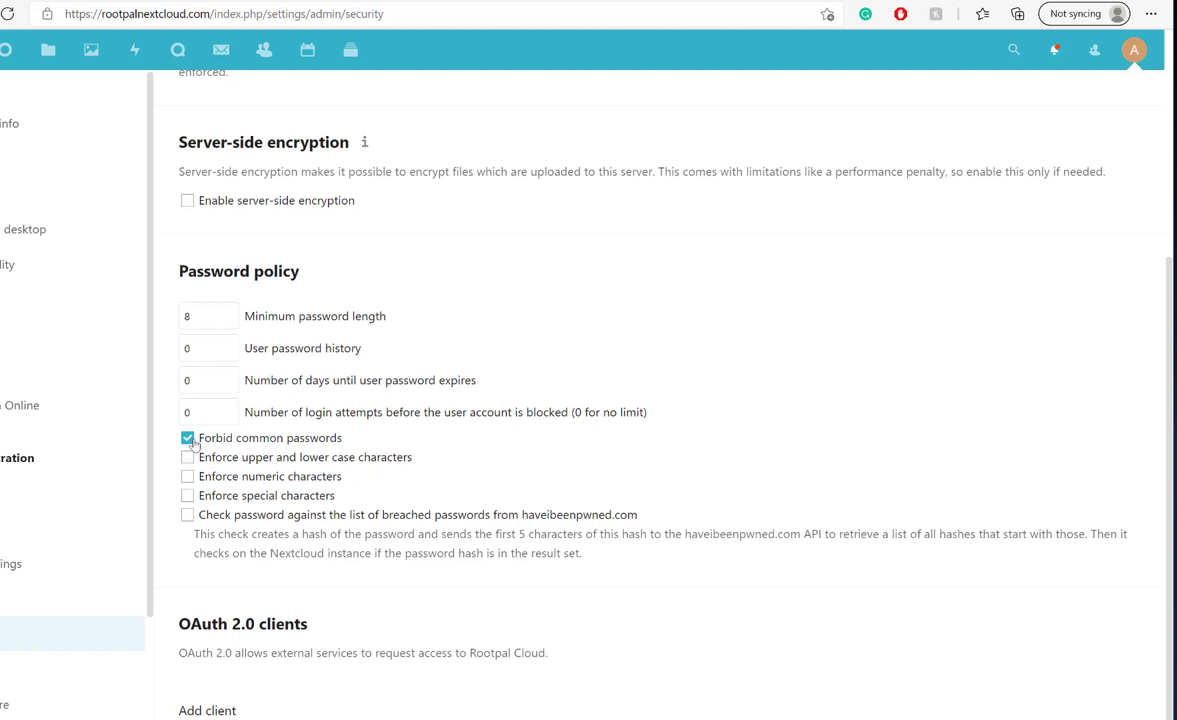
left_click(282, 318)
left_click_drag(208, 320, 166, 318)
left_click(287, 300)
left_click_drag(207, 357, 162, 362)
left_click(308, 359)
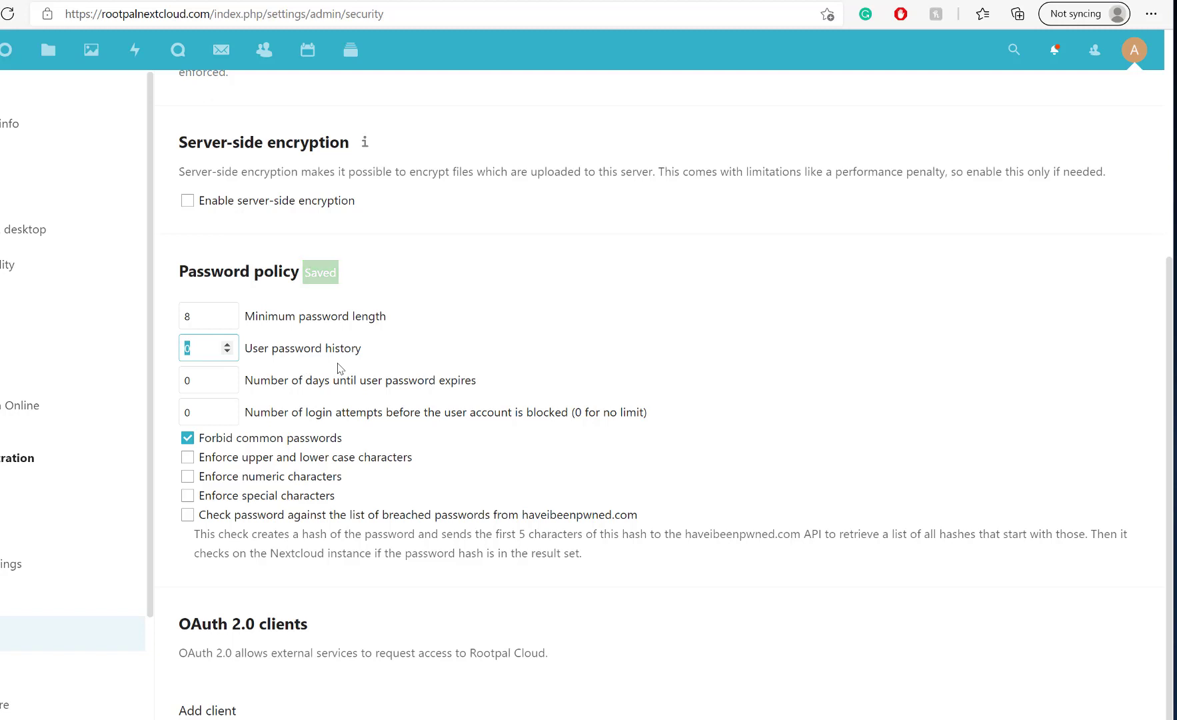
- Set the number of days until user passwords expire to 180 in the password policy
left_click(206, 380)
left_click_drag(169, 382, 165, 380)
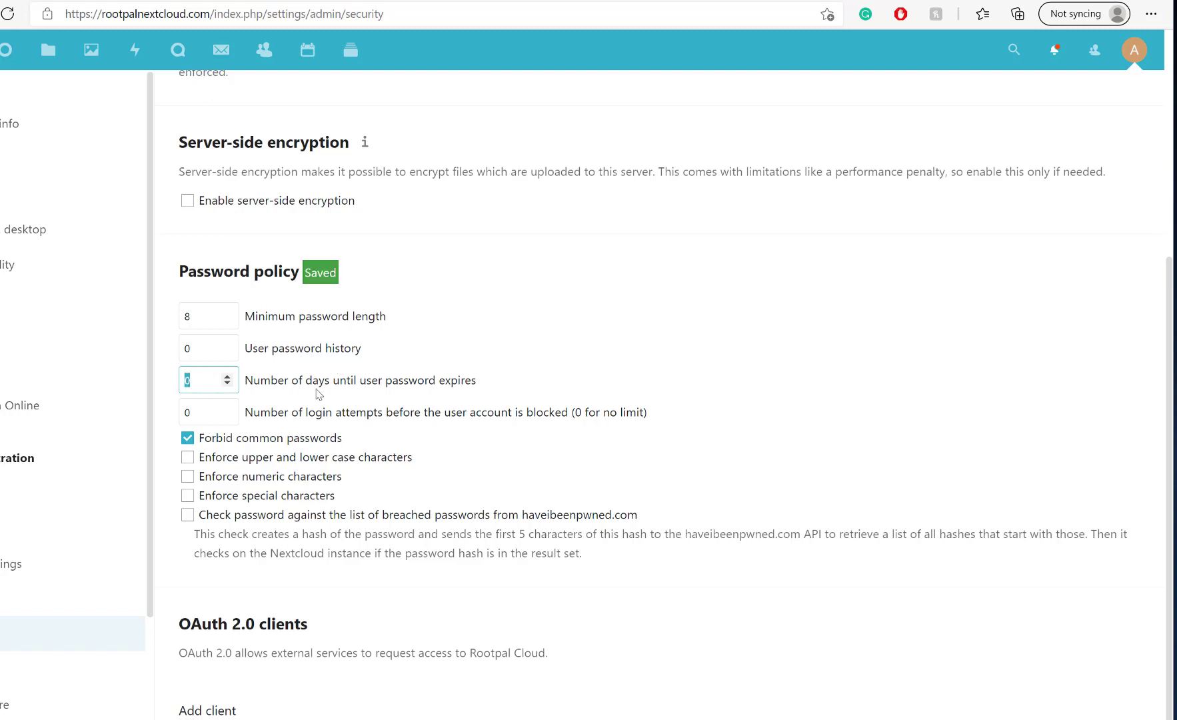
type("180")
left_click(319, 395)
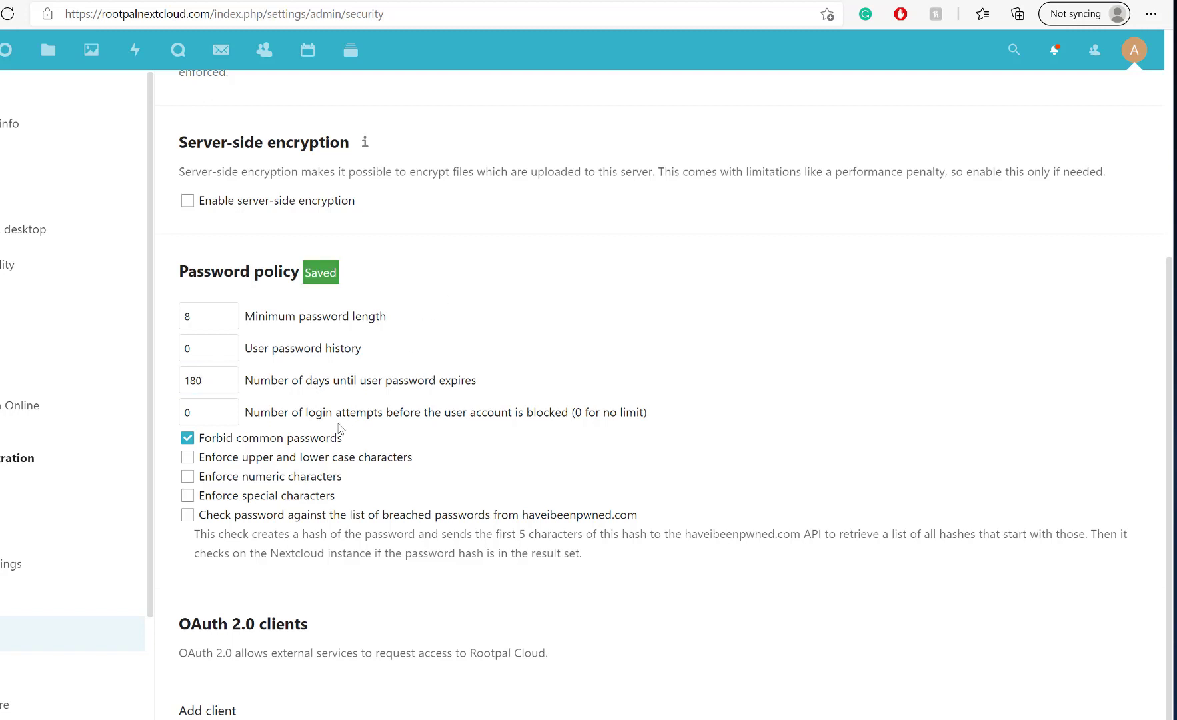
- Set the number of login attempts before a user account is blocked to 15
left_click(213, 411)
left_click_drag(134, 411, 104, 400)
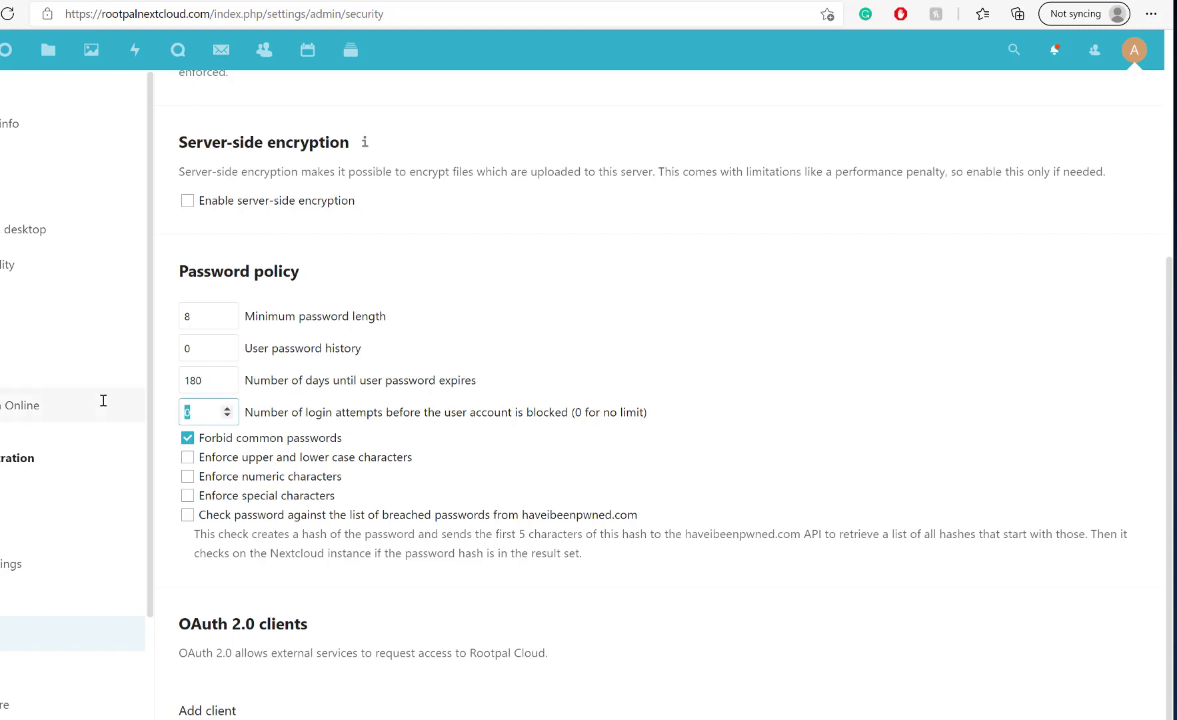
type("165")
key("BackSpace")
key("BackSpace")
double_click(185, 413)
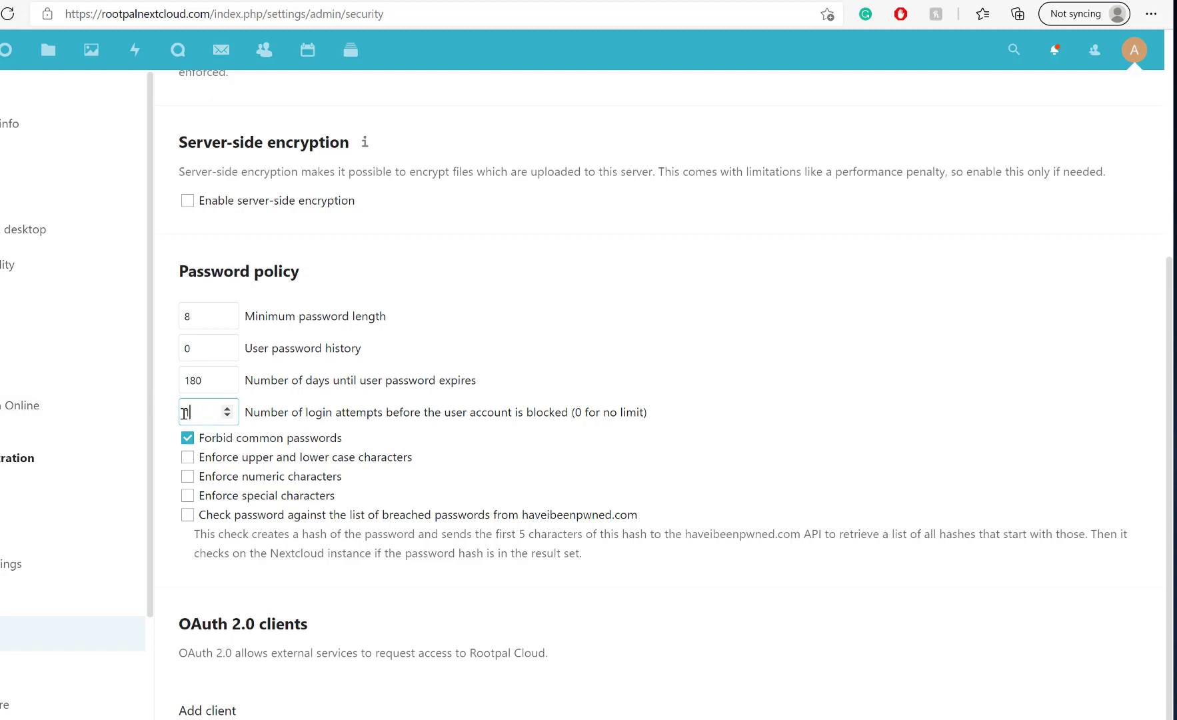
type("5")
- Set the number of days until user passwords expire to 0
left_click_drag(214, 390, 168, 386)
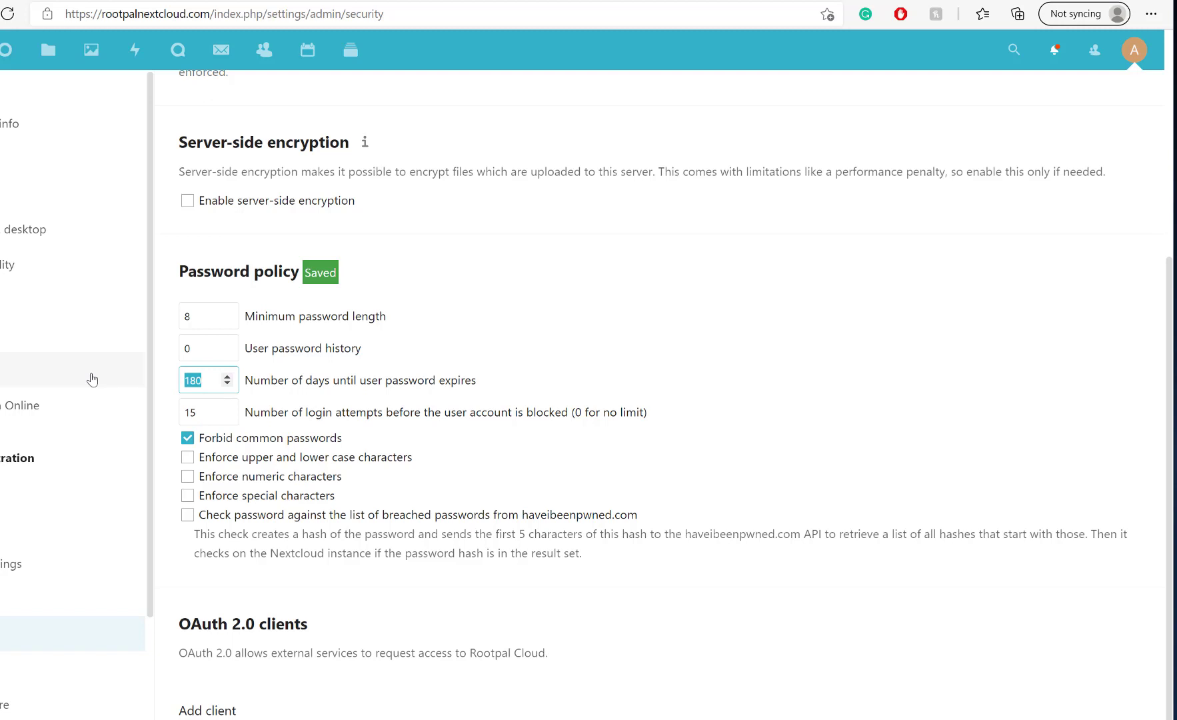
type("0")
left_click(520, 310)
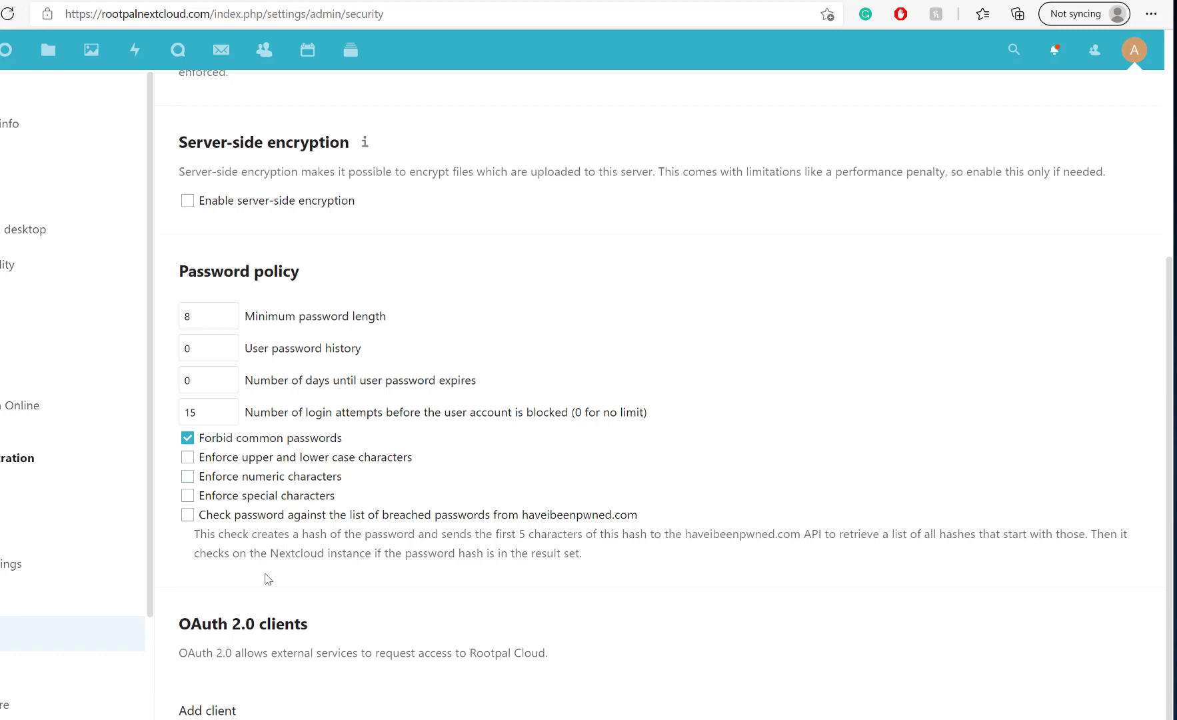
- Review the security settings from two-factor authentication down to the form for adding OAuth 2.0 clients
scroll(264, 440, "up", 5)
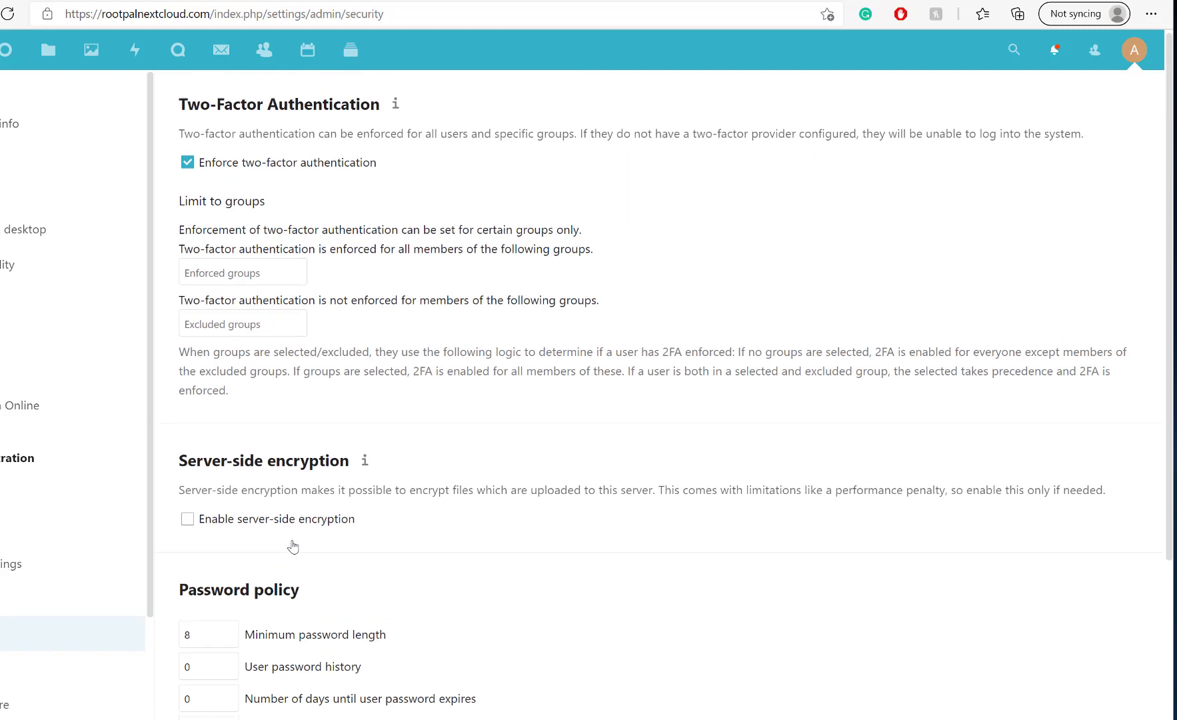
scroll(293, 546, "down", 5)
scroll(281, 160, "up", 5)
scroll(298, 295, "down", 3)
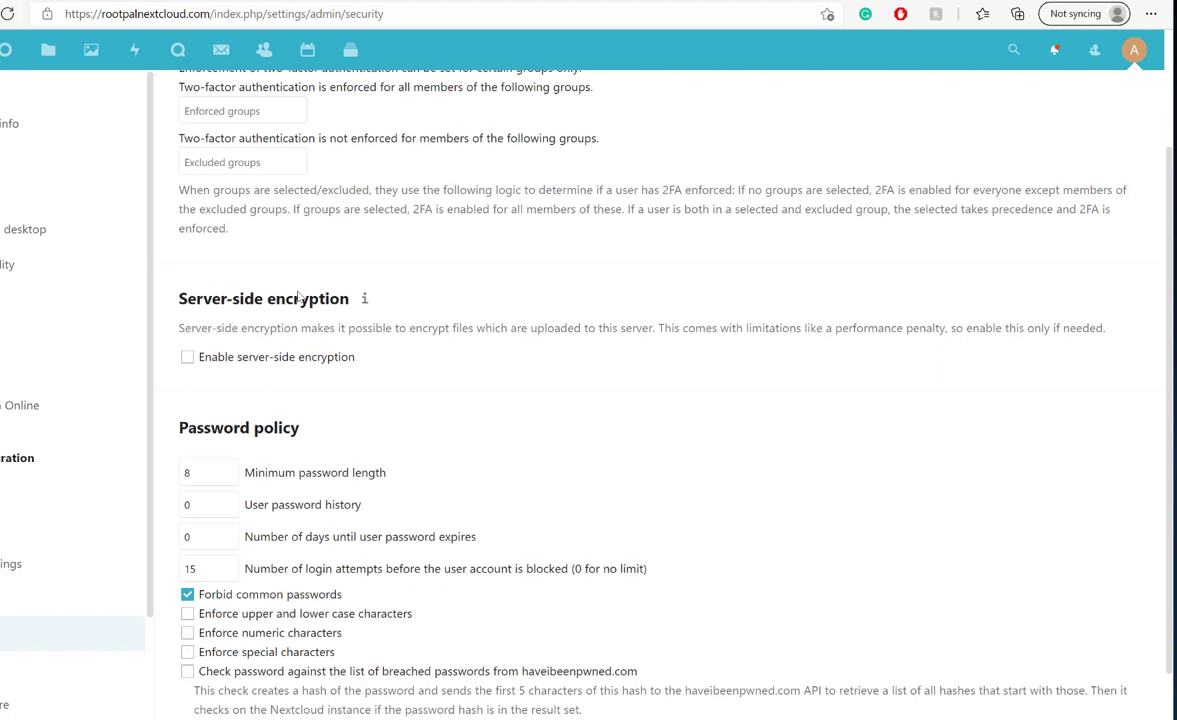
scroll(298, 296, "down", 3)
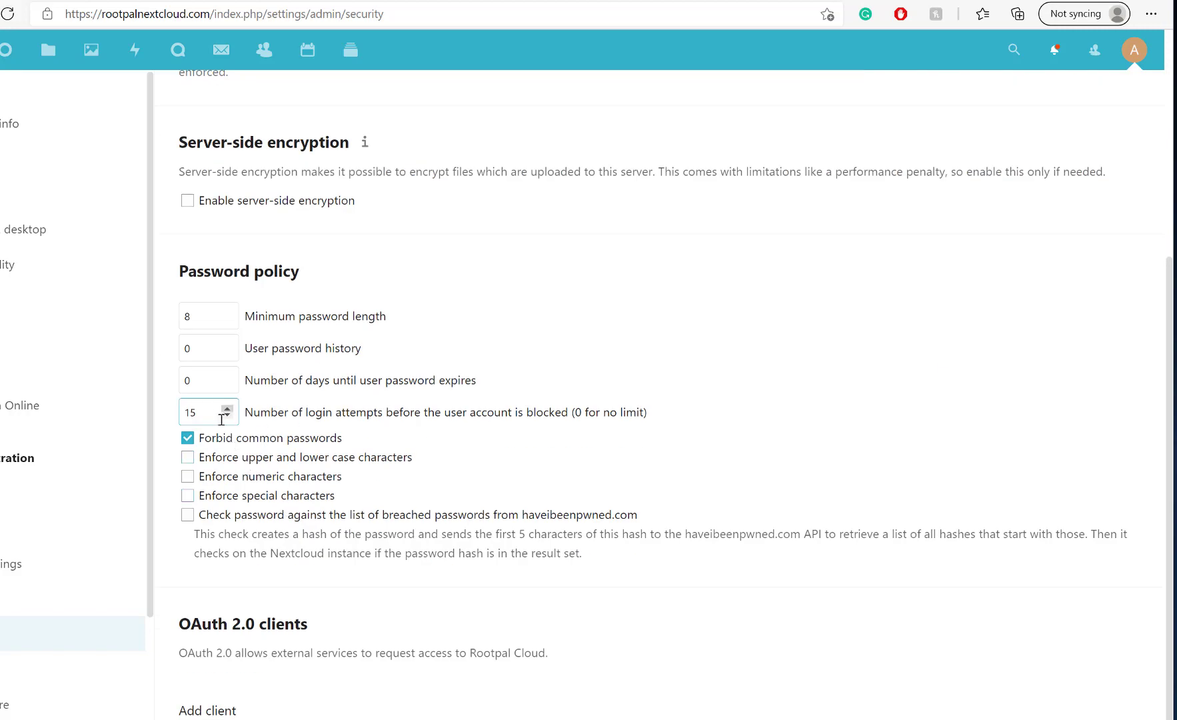
double_click(204, 408)
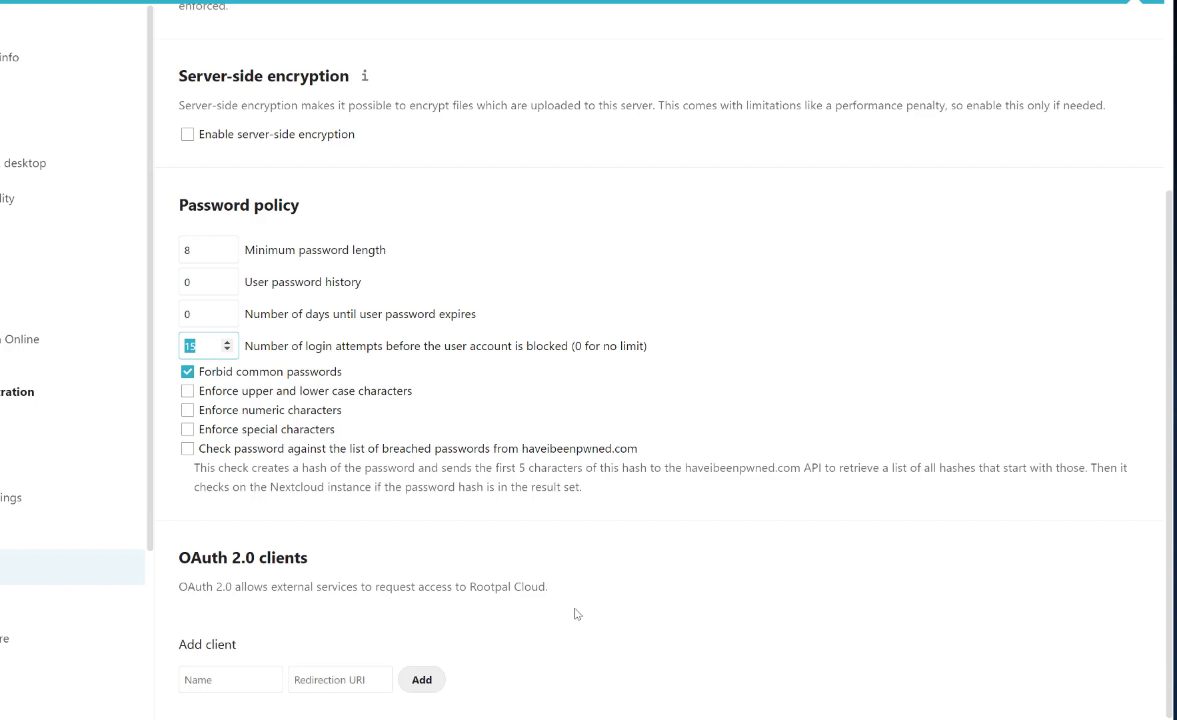
left_click(228, 675)
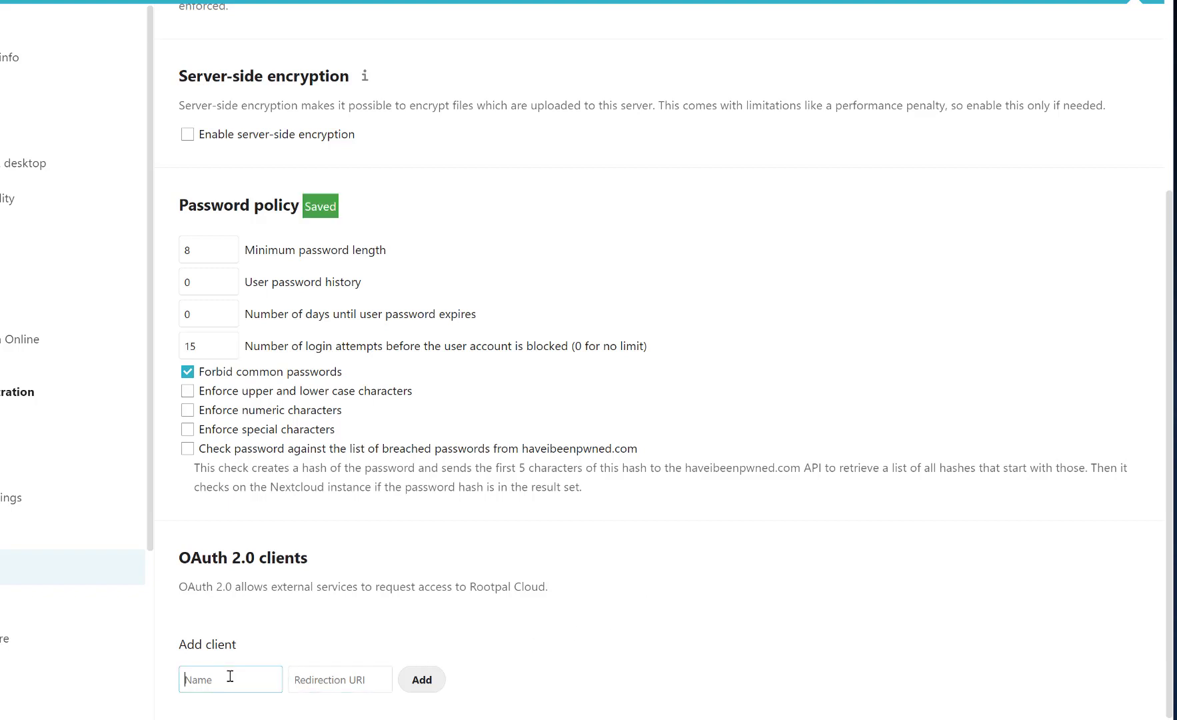
left_click(479, 604)
left_click(232, 675)
left_click(320, 567)
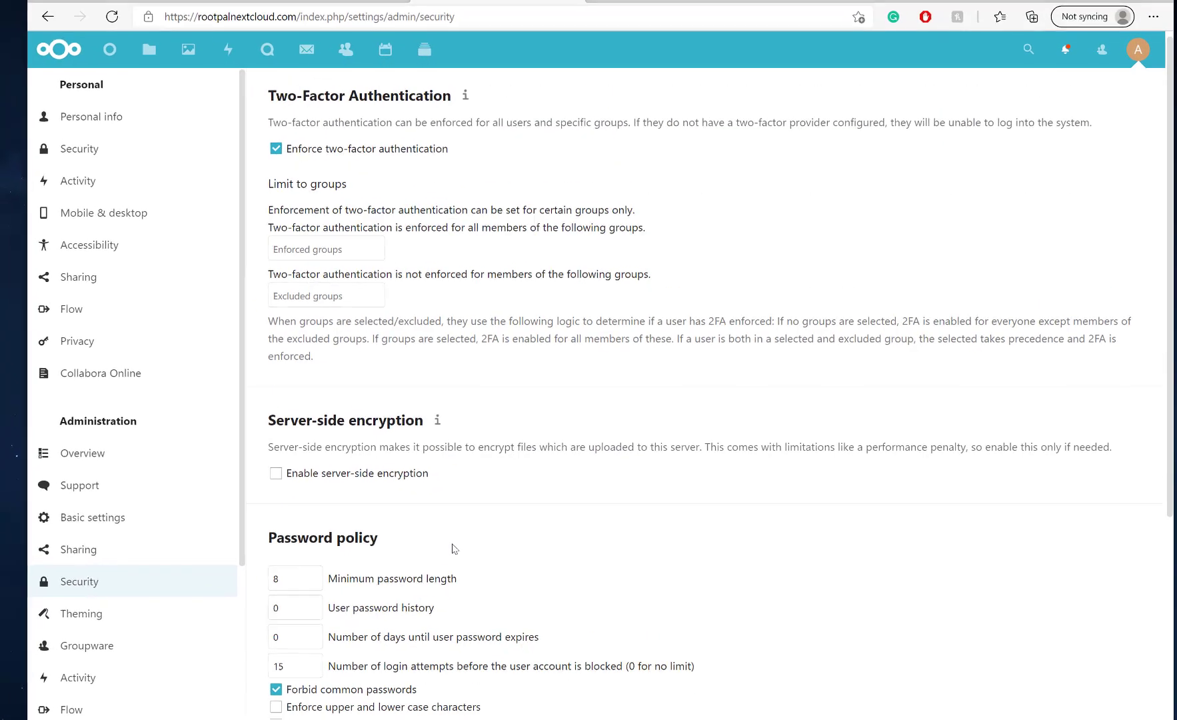
- View the Theming settings once more and return to the administration Security settings
scroll(505, 416, "down", 4)
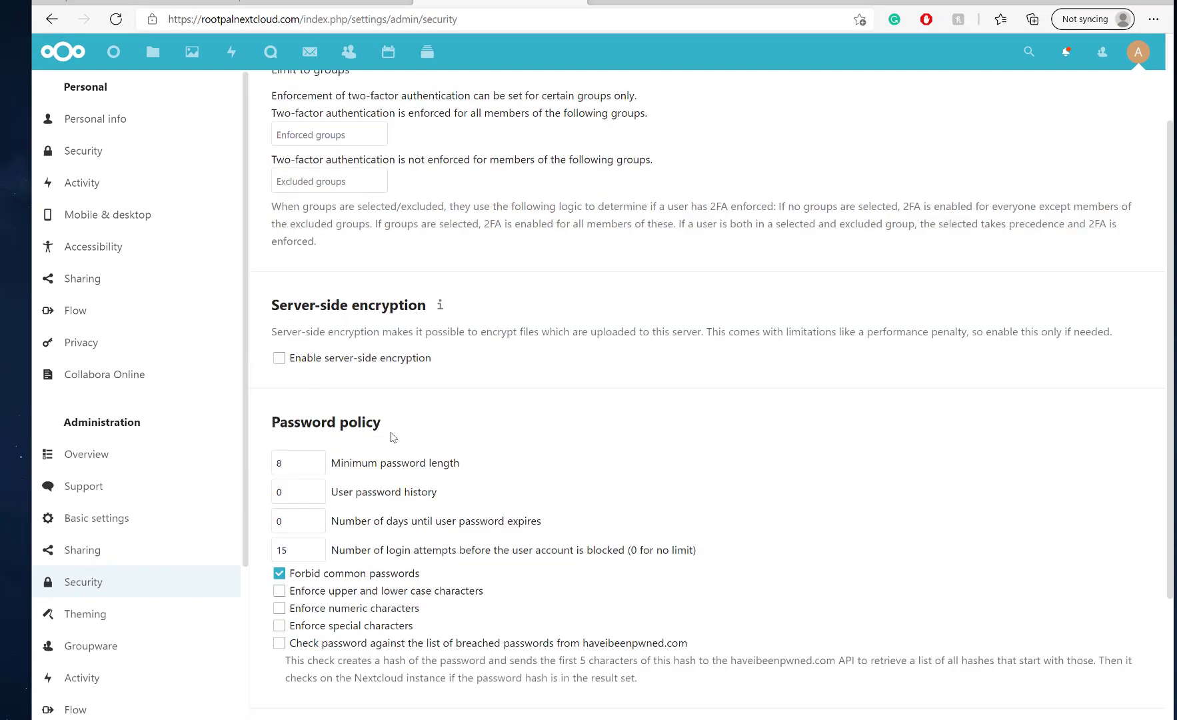
left_click(91, 608)
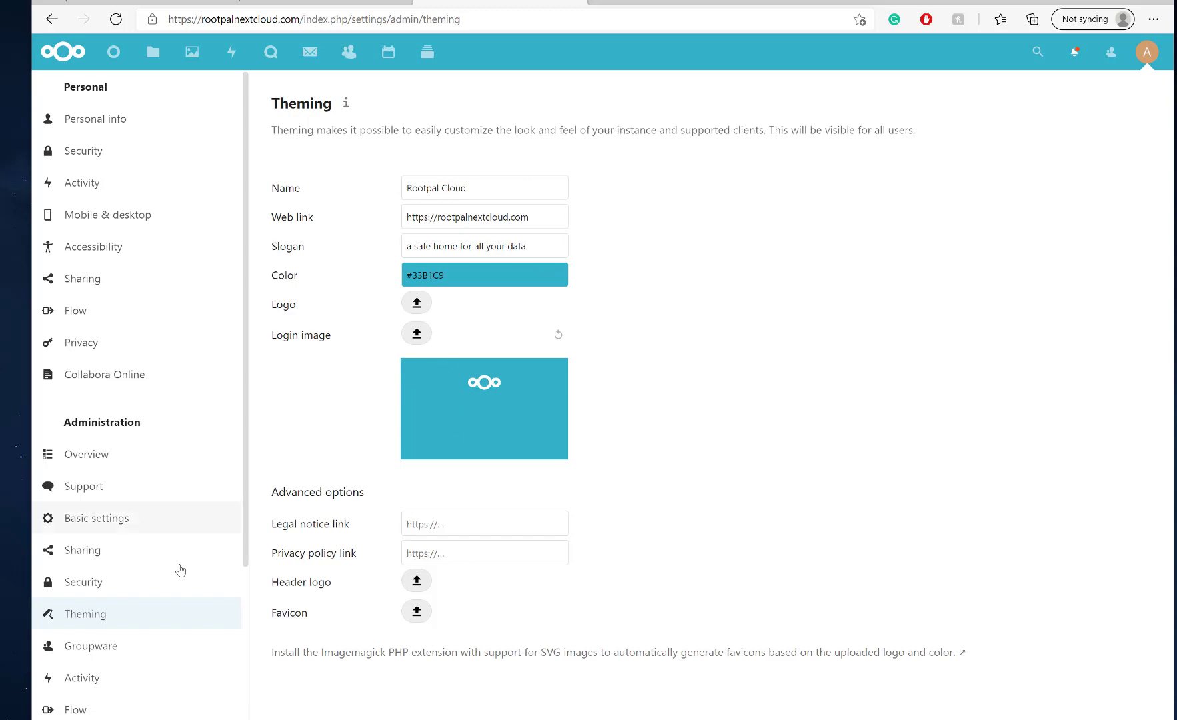
left_click(97, 580)
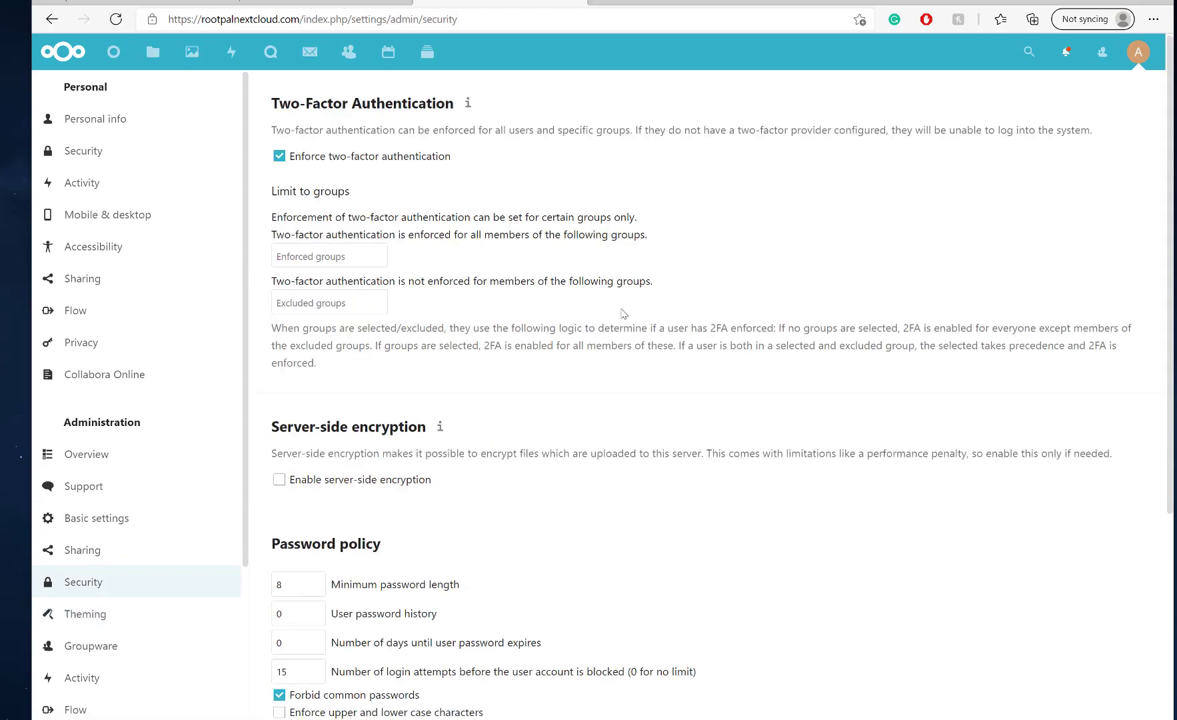
scroll(621, 311, "down", 5)
scroll(538, 310, "up", 4)
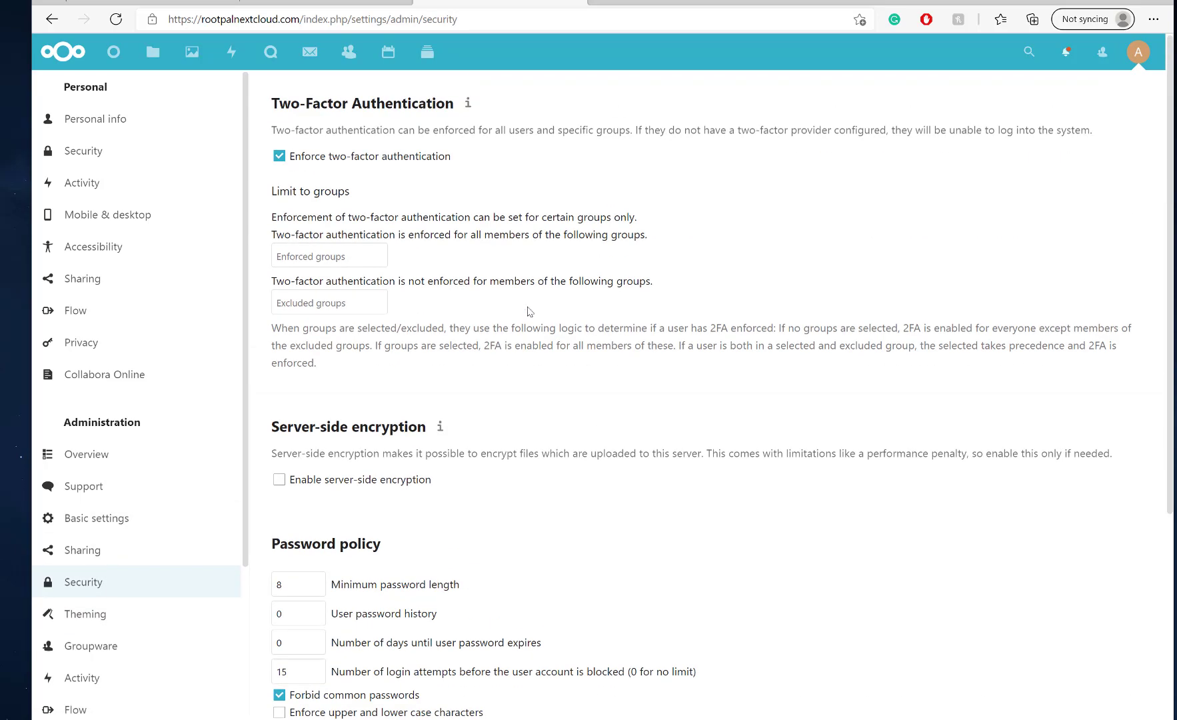